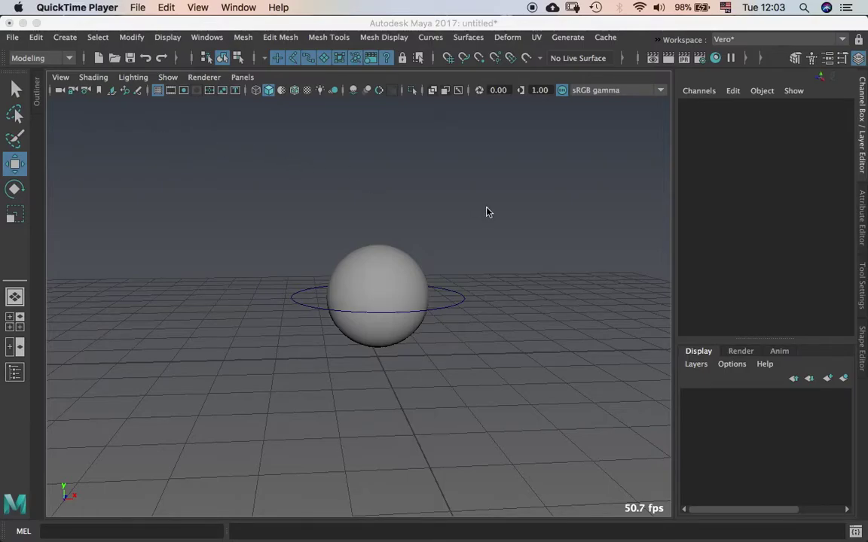
- Tumble the camera to view the sphere inside its circle ring controller
left_click_drag(482, 217, 474, 298, "alt")
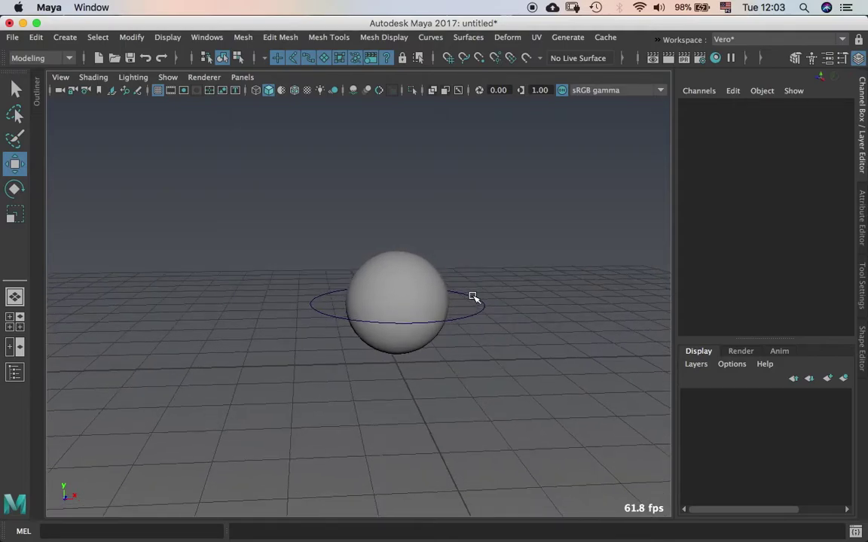
- Select the sphere and preview its blendShape1 stretch target, stretching it tall and back
left_click(422, 268)
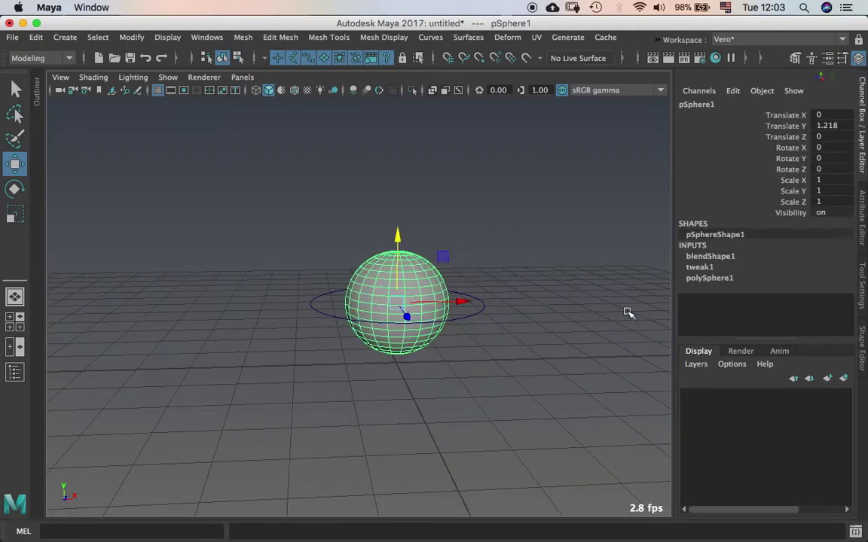
left_click(701, 257)
left_click(791, 278)
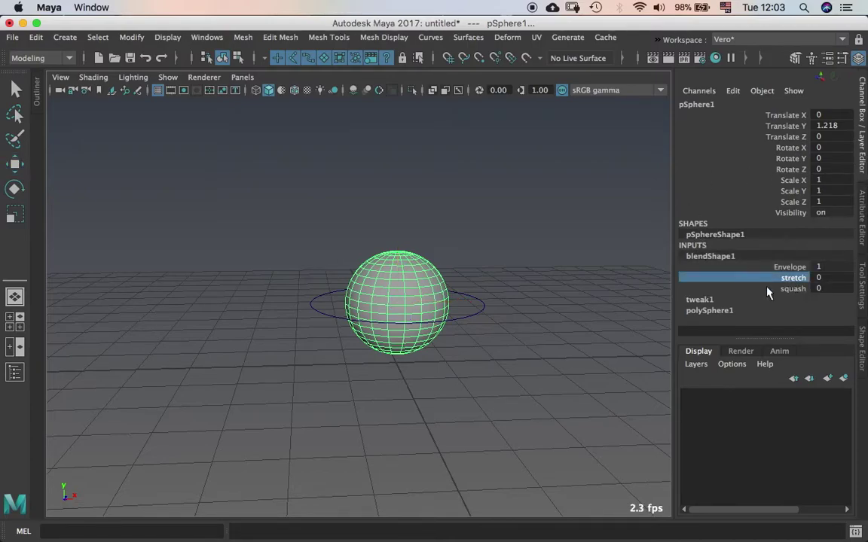
middle_click_drag(501, 260, 159, 227)
- Preview the squash target flat and back, then select the ring controller with the Move tool
left_click(793, 289)
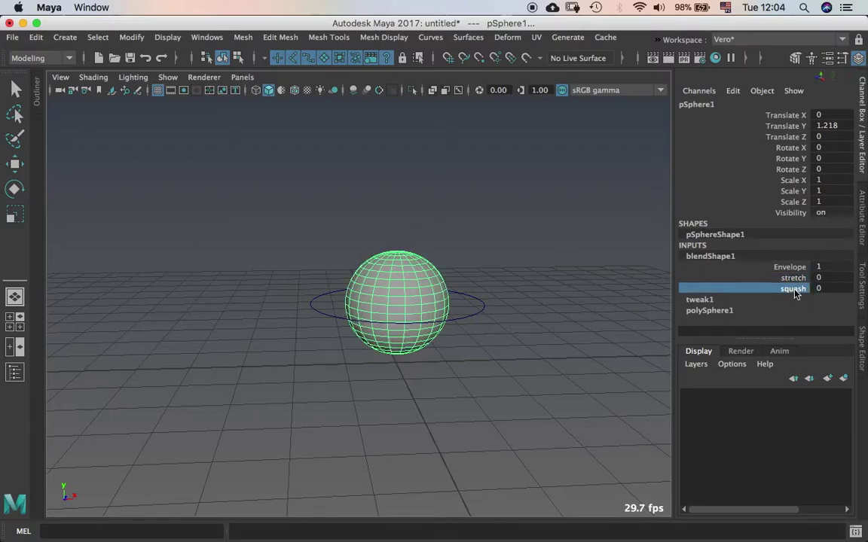
middle_click_drag(572, 256, 335, 248)
left_click(452, 317)
key("w")
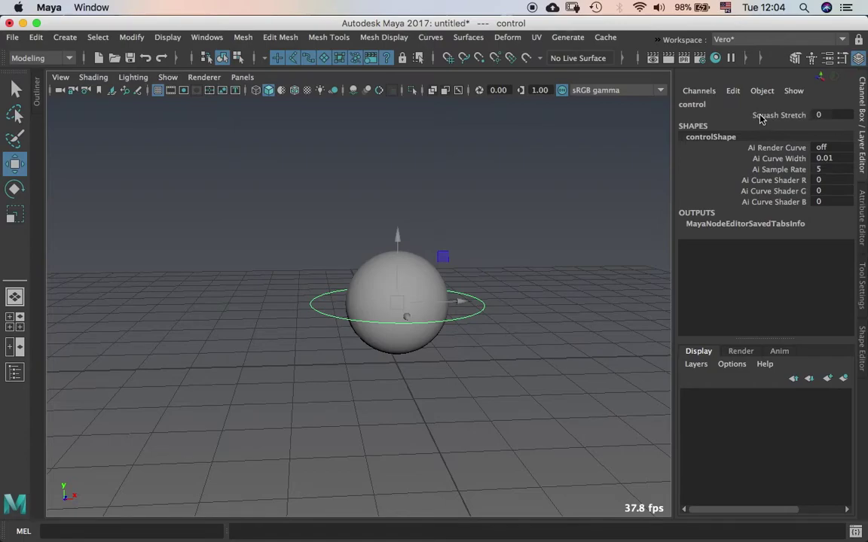
left_click(801, 119)
middle_click_drag(558, 193, 409, 214)
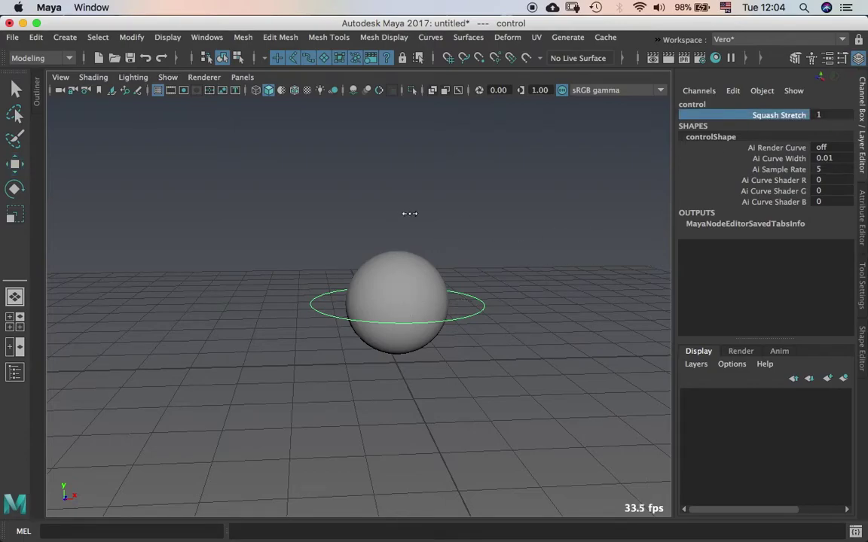
left_click(825, 114)
type("0")
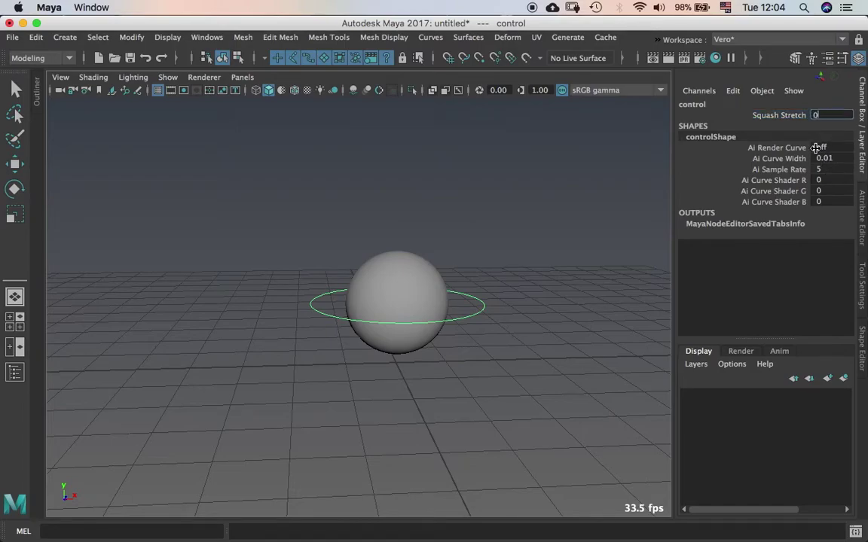
left_click(778, 115)
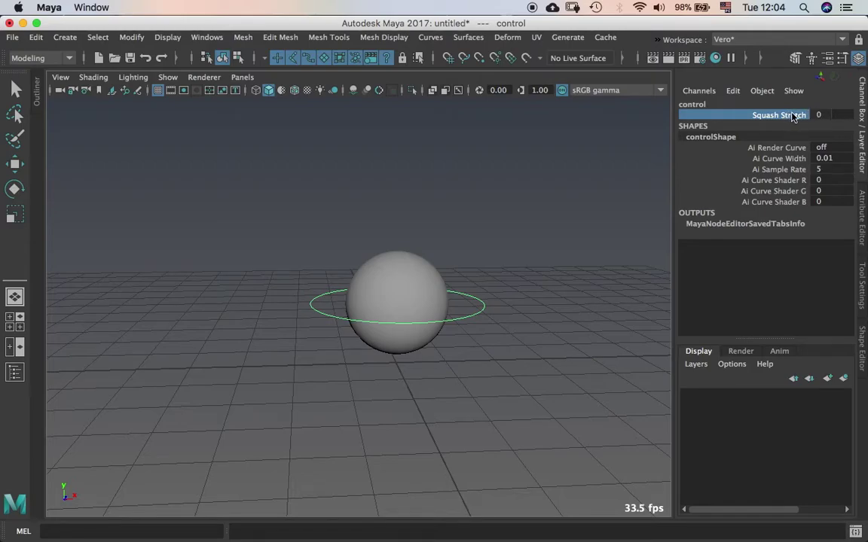
middle_click_drag(550, 230, 822, 232)
middle_click_drag(544, 241, 160, 166)
double_click(837, 115)
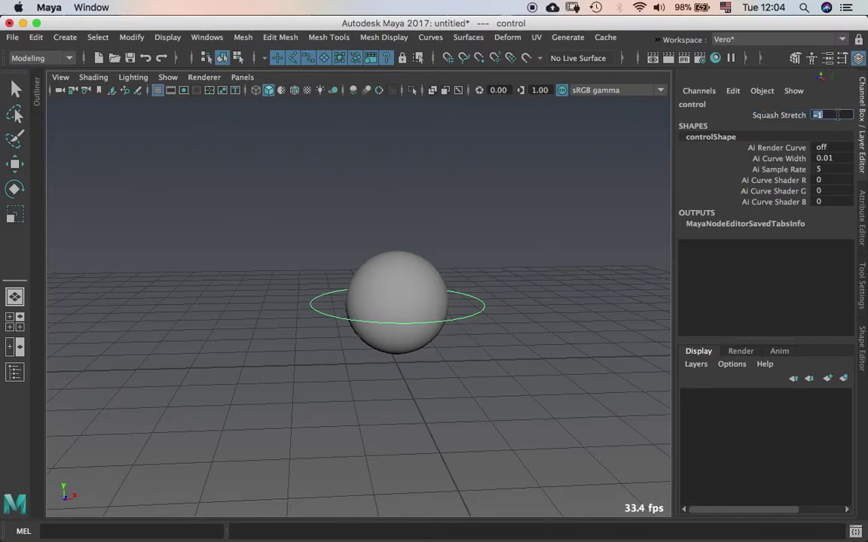
key("Return")
left_click_drag(483, 219, 486, 238, "alt")
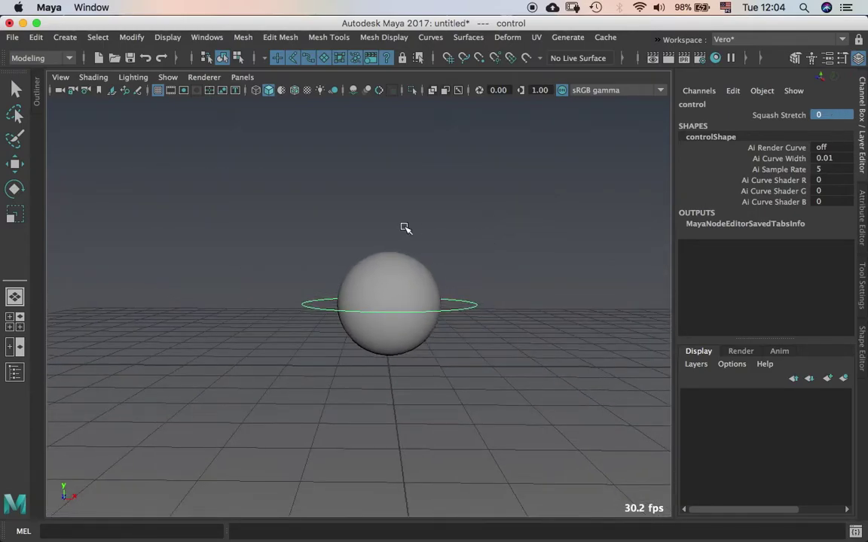
right_click_drag(404, 228, 508, 298, "alt")
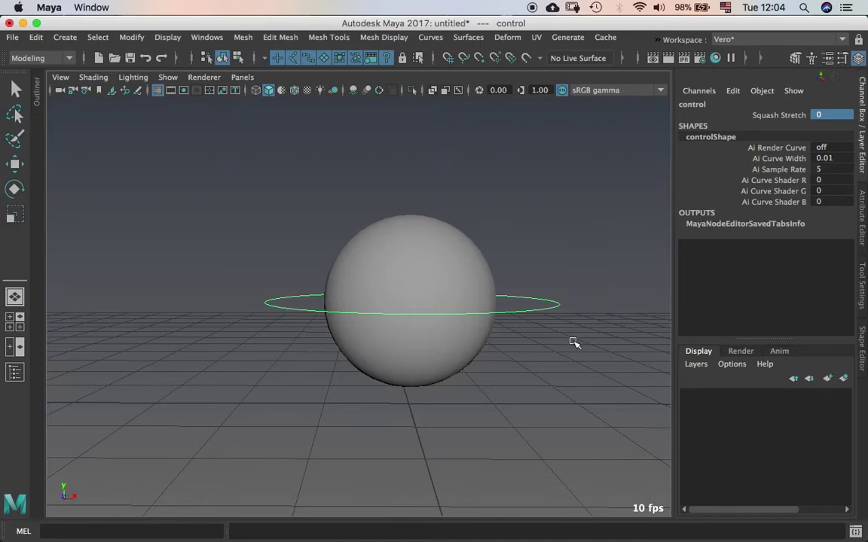
right_click_drag(571, 315, 539, 290, "alt")
left_click_drag(540, 290, 544, 267, "alt")
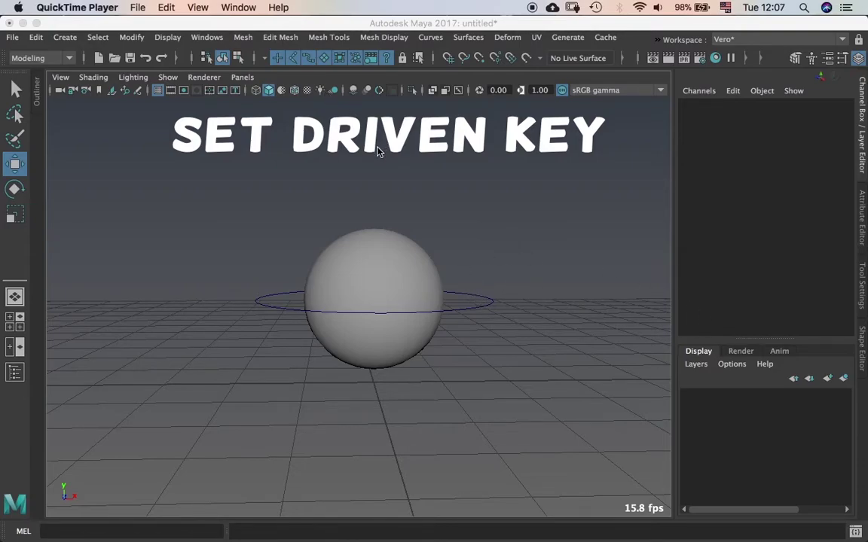
- Switch the menu set to Animation and open Key > Set Driven Key > Set
left_click(62, 58)
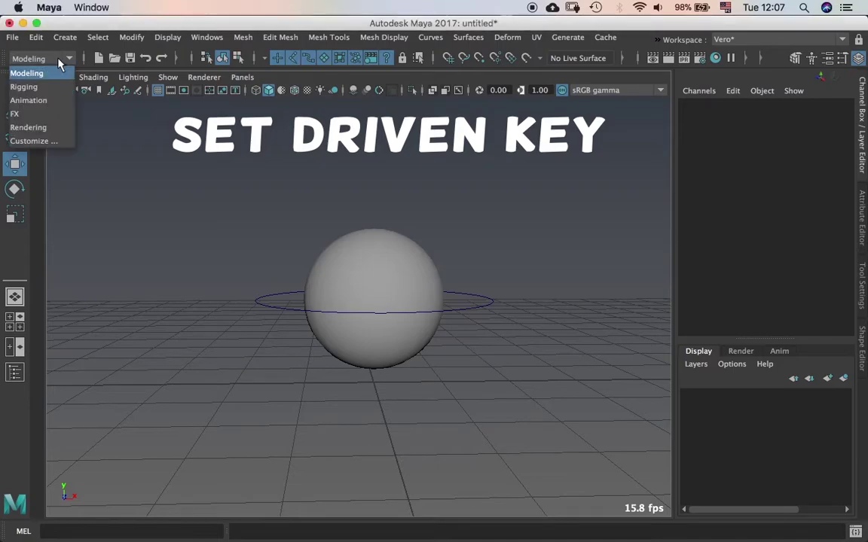
left_click(30, 99)
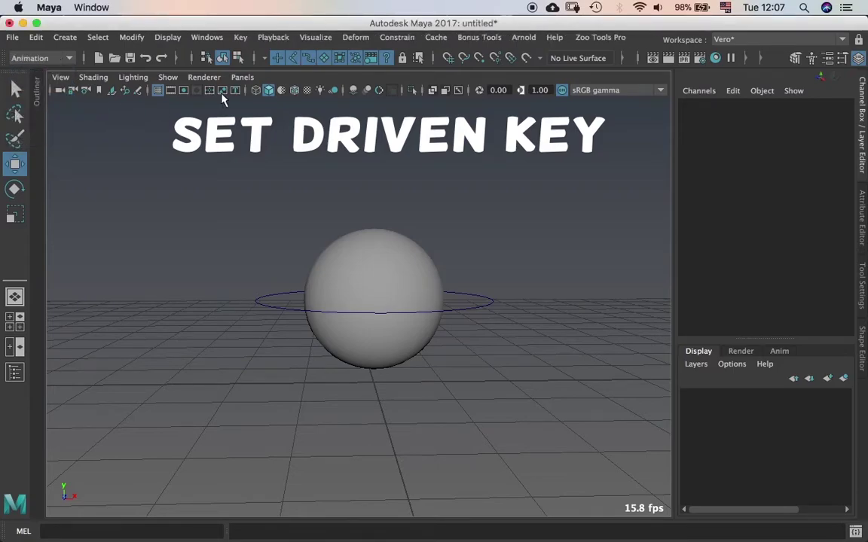
left_click(241, 38)
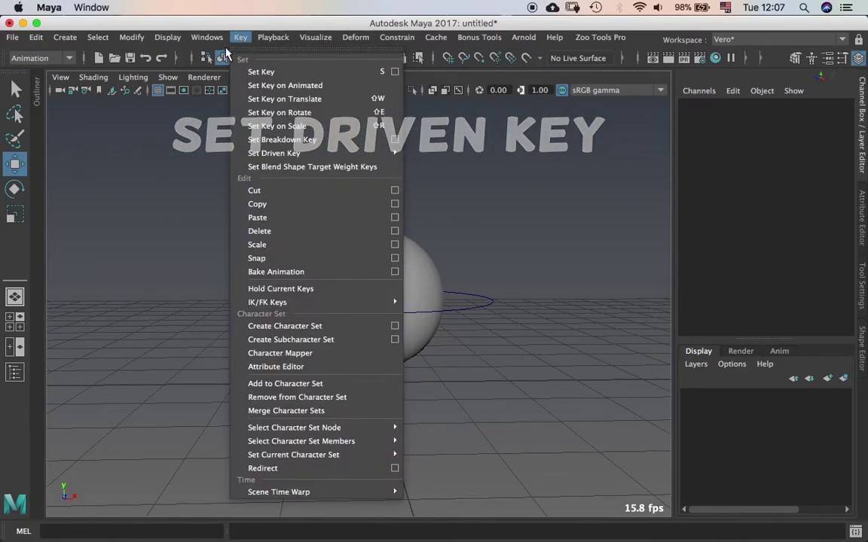
mouse_move(306, 154)
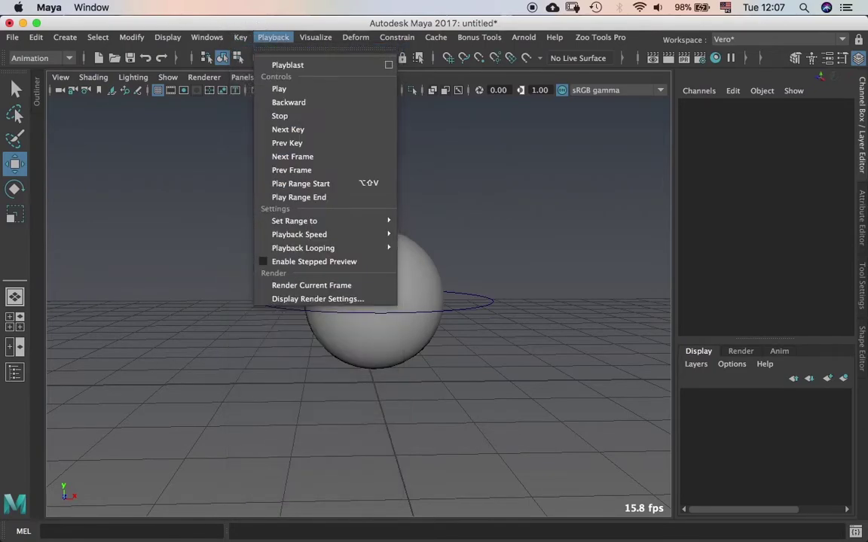
mouse_move(209, 41)
mouse_move(241, 38)
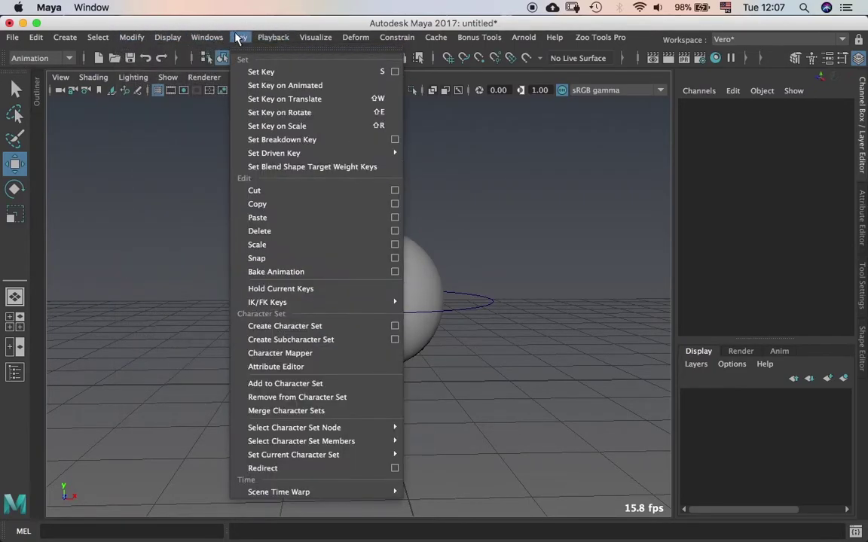
mouse_move(339, 158)
left_click(466, 167)
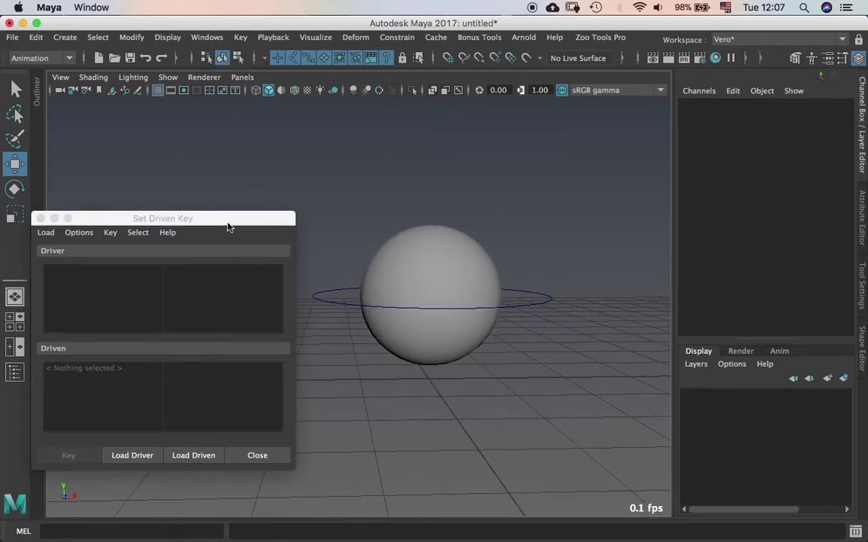
- Load the ring controller as the driver and the sphere's blendShape1 as driven
left_click_drag(228, 222, 256, 136)
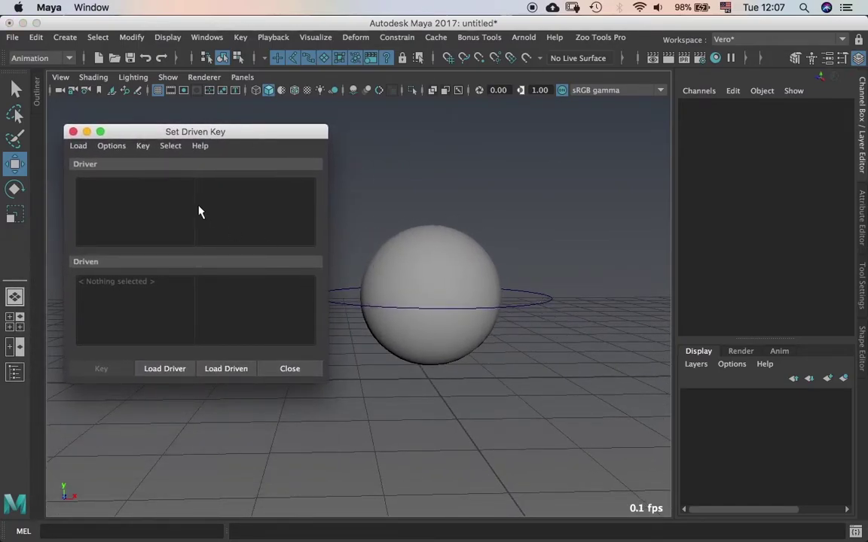
left_click(548, 302)
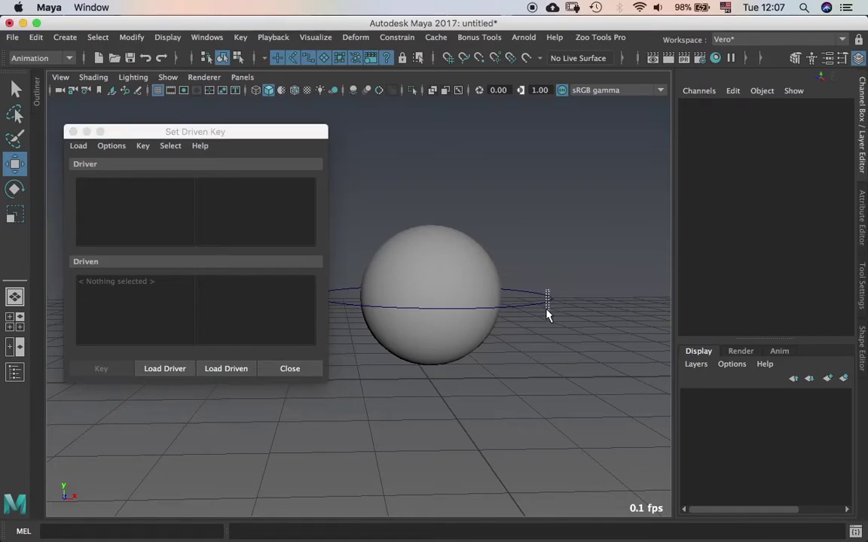
left_click(164, 369)
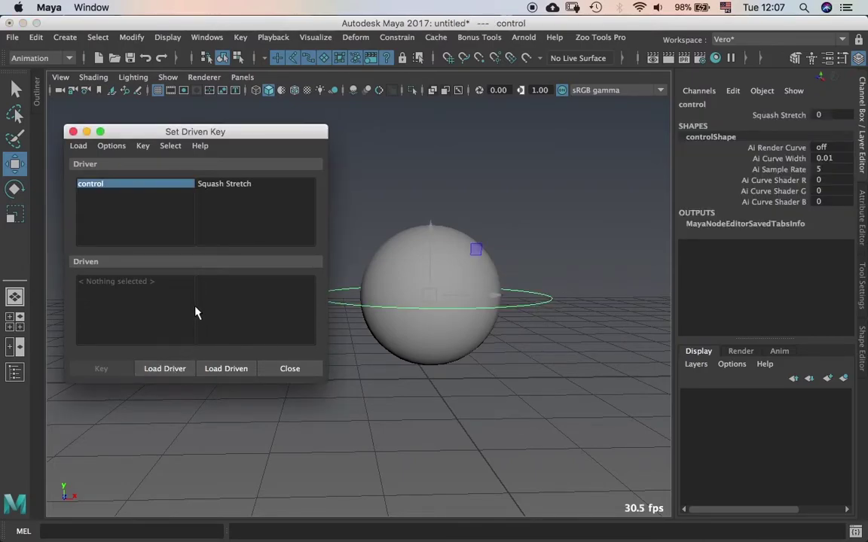
left_click(499, 325)
left_click(452, 272)
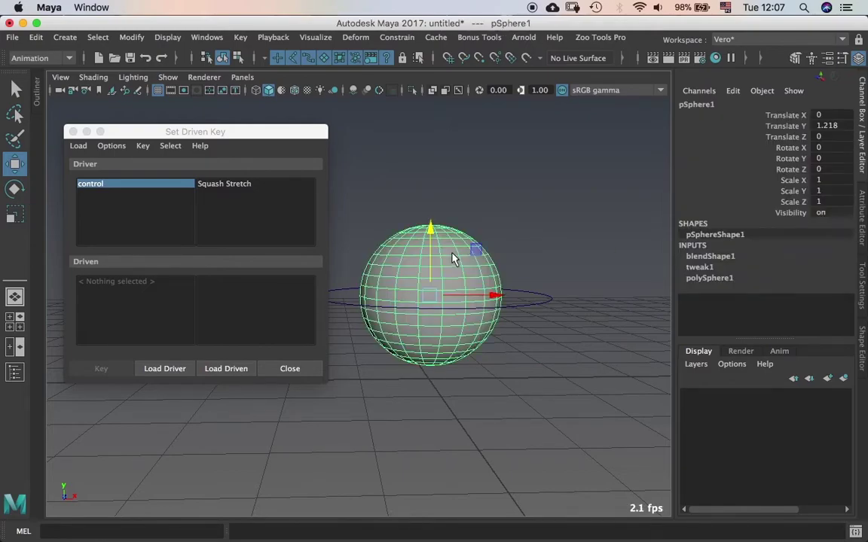
left_click(712, 257)
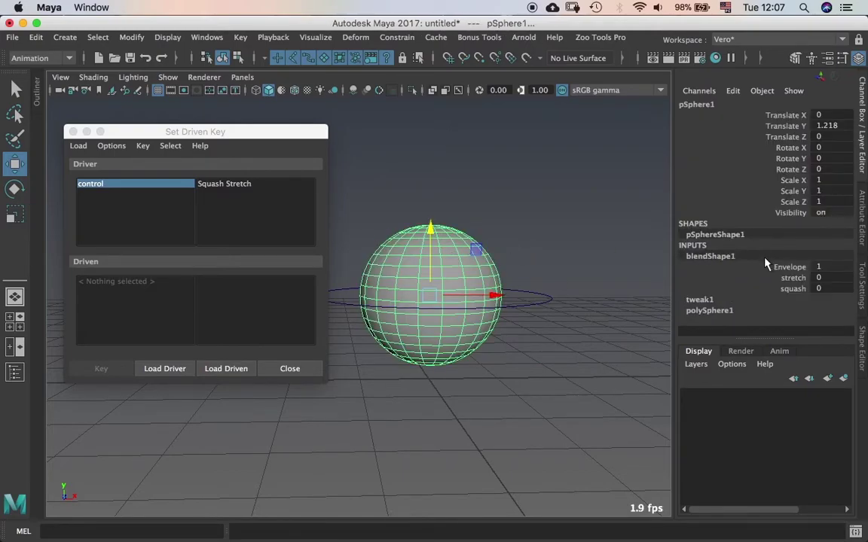
left_click(241, 369)
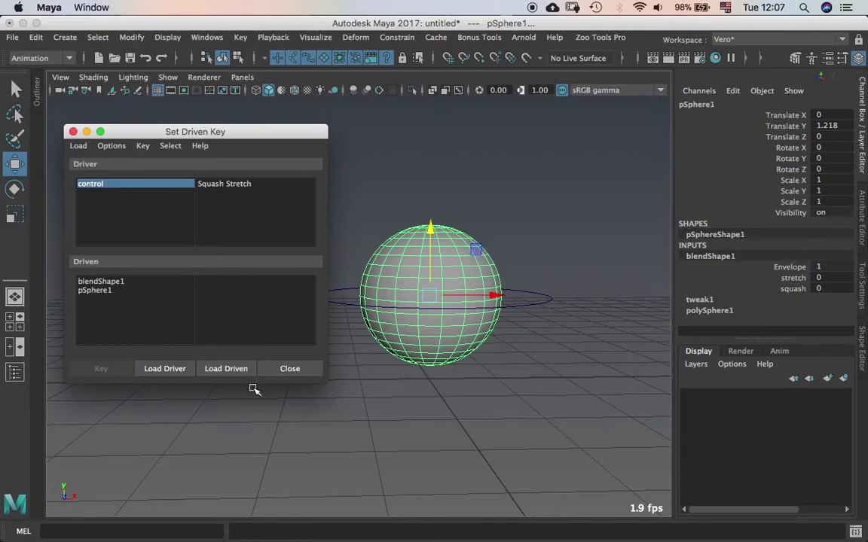
- Choose Squash Stretch as the driver attribute and stretch and squash as driven attributes
left_click(233, 187)
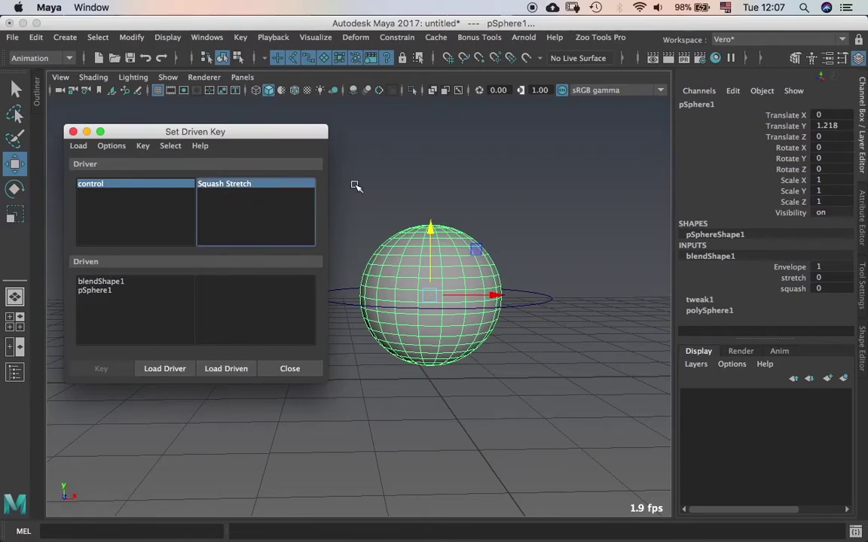
left_click(145, 187)
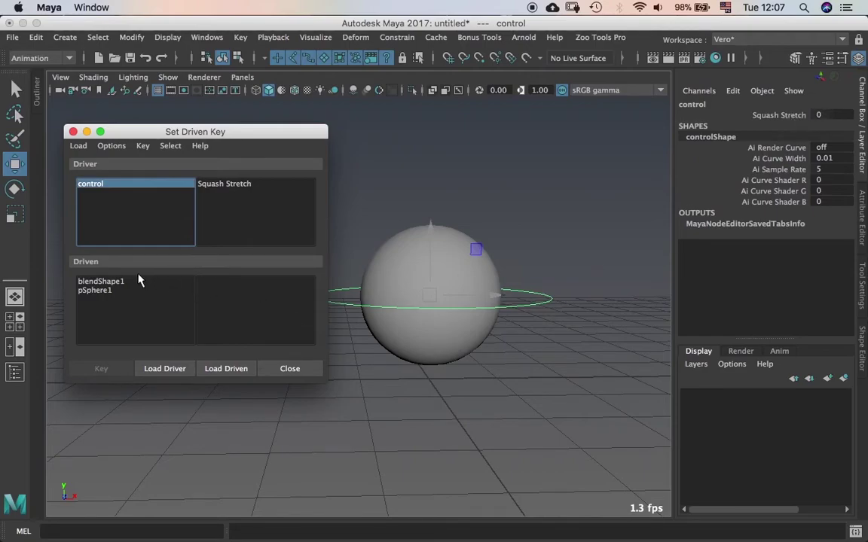
left_click(101, 281)
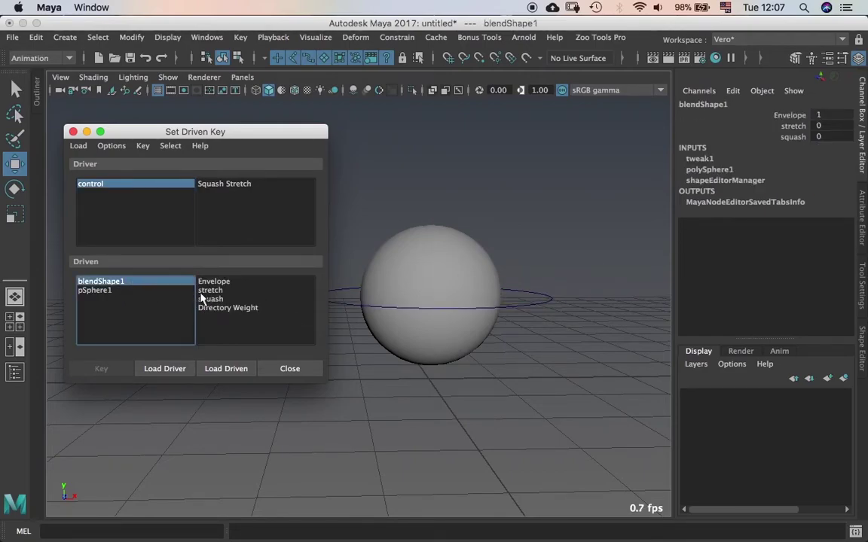
left_click(226, 290)
left_click(226, 299, "shift")
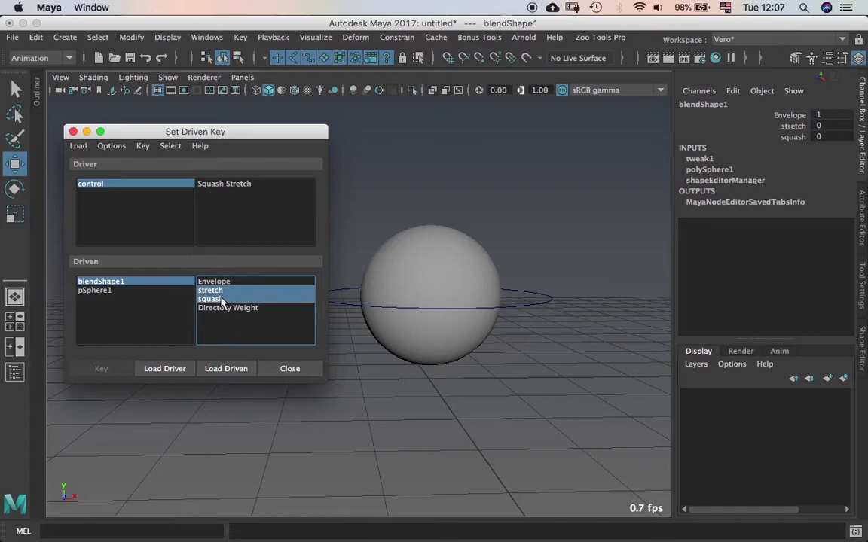
left_click(225, 186)
- Key the neutral pose at 0, then key Squash Stretch 1 with stretch weight 1
left_click(105, 370)
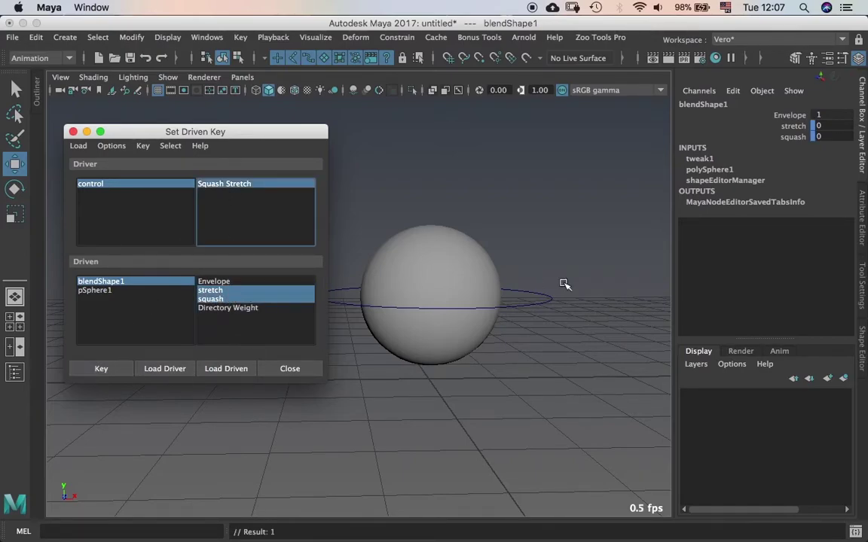
left_click(546, 298)
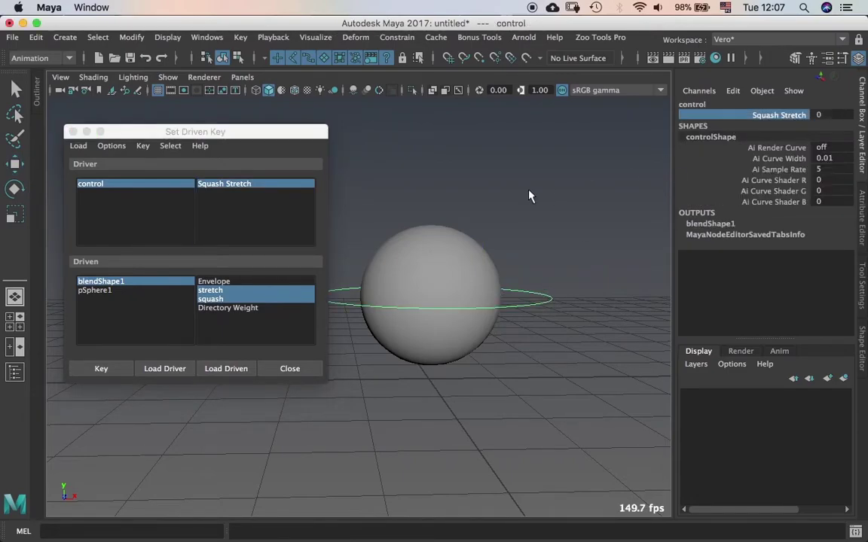
middle_click_drag(530, 196, 715, 190)
left_click(127, 282)
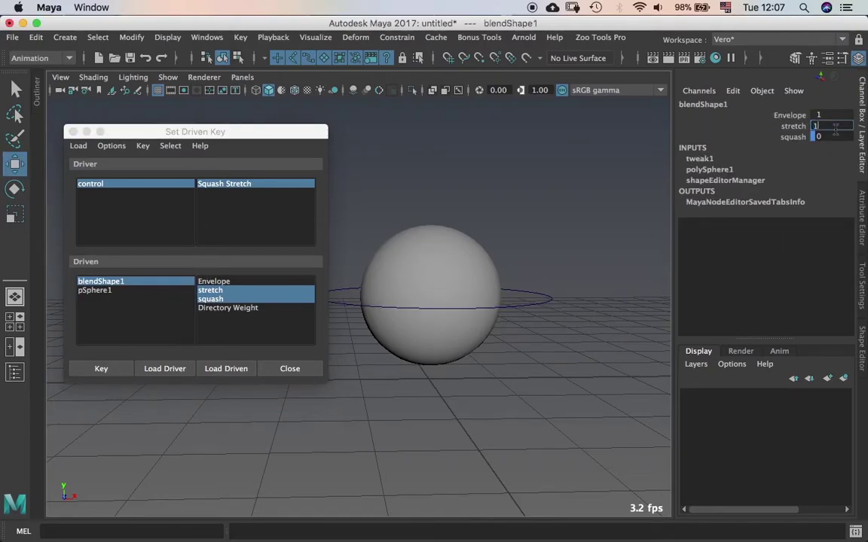
key("Return")
left_click(119, 381)
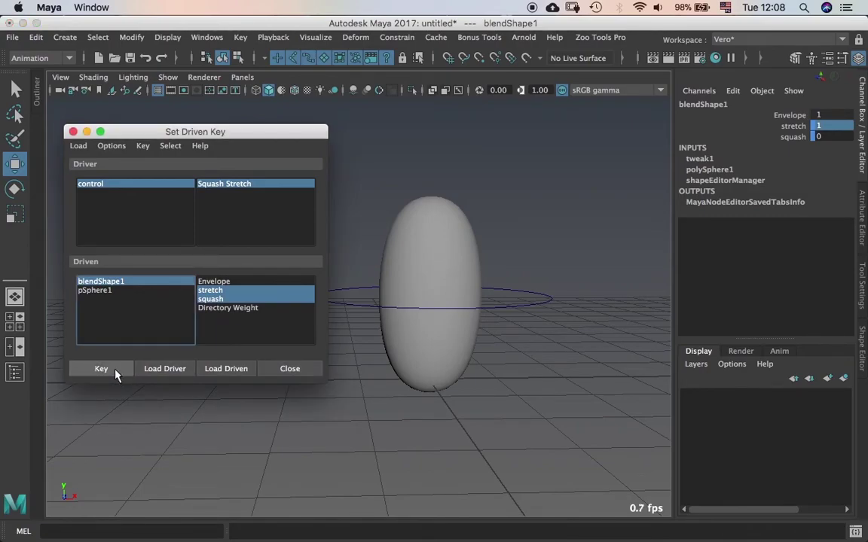
left_click(117, 369)
- Key Squash Stretch -1 with the squash weight set to 1
left_click(517, 294)
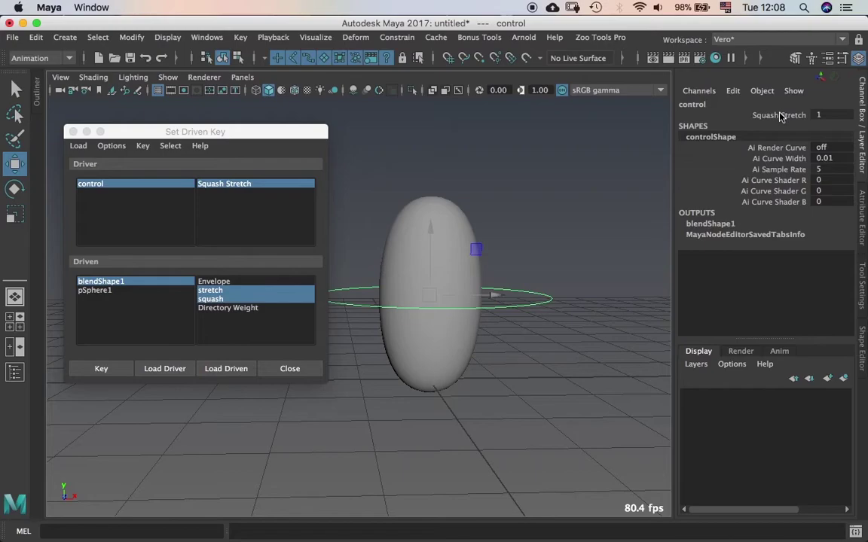
left_click(754, 114)
middle_click_drag(567, 141, 369, 179)
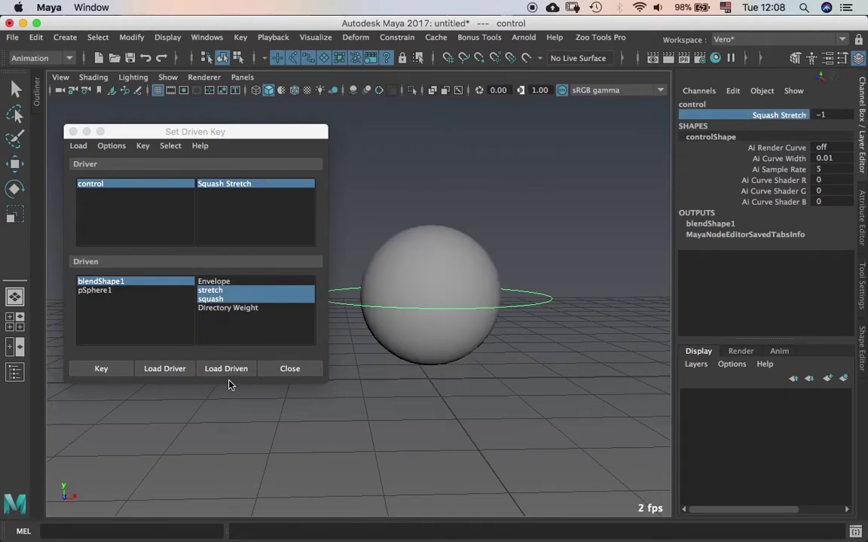
left_click(147, 285)
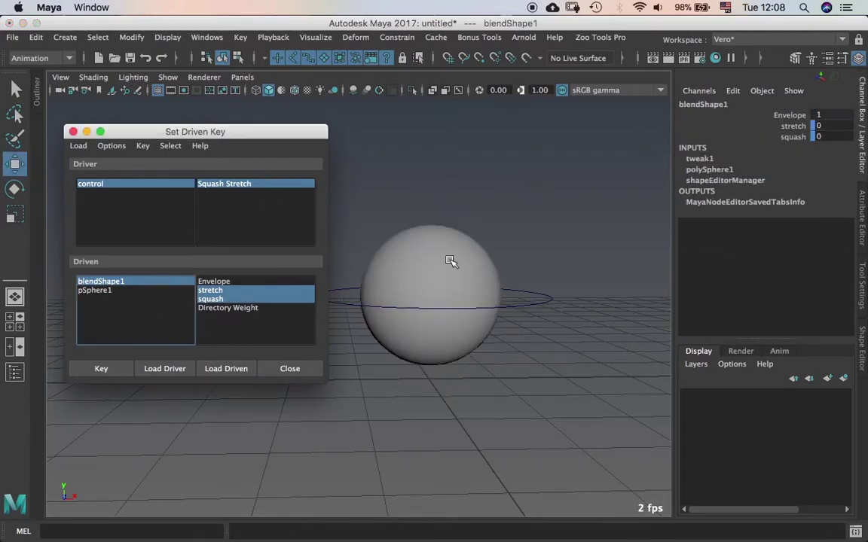
left_click(833, 136)
type("1")
key("Return")
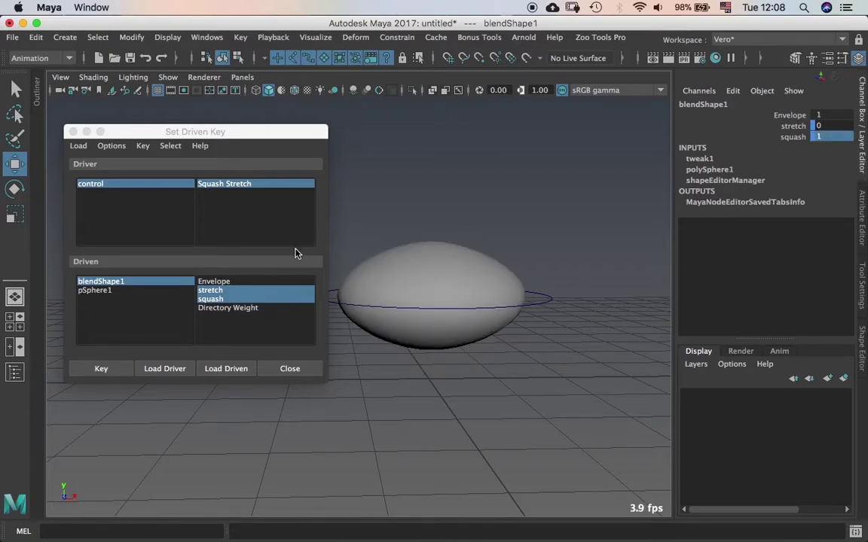
left_click(102, 371)
- Close Set Driven Key and scrub the control's Squash Stretch to test stretching and squashing
left_click(303, 370)
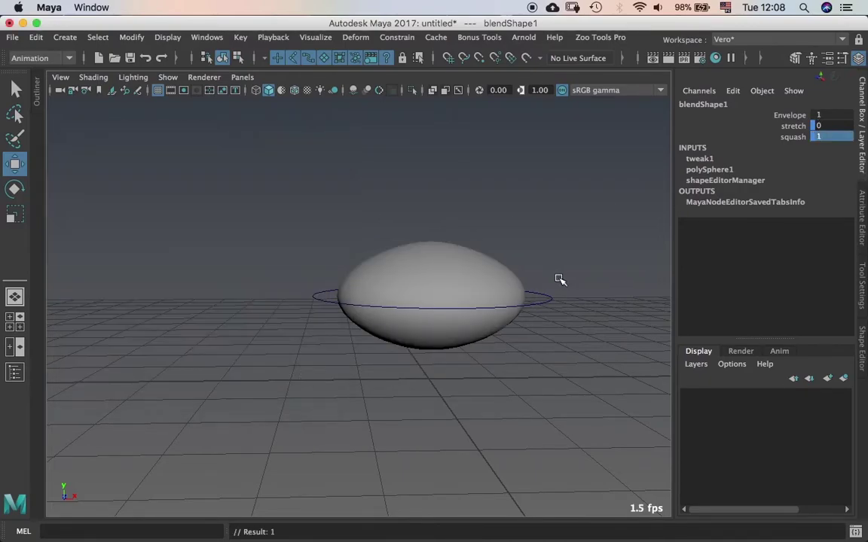
left_click_drag(558, 286, 550, 327)
left_click(771, 117)
middle_click_drag(482, 226, 451, 240)
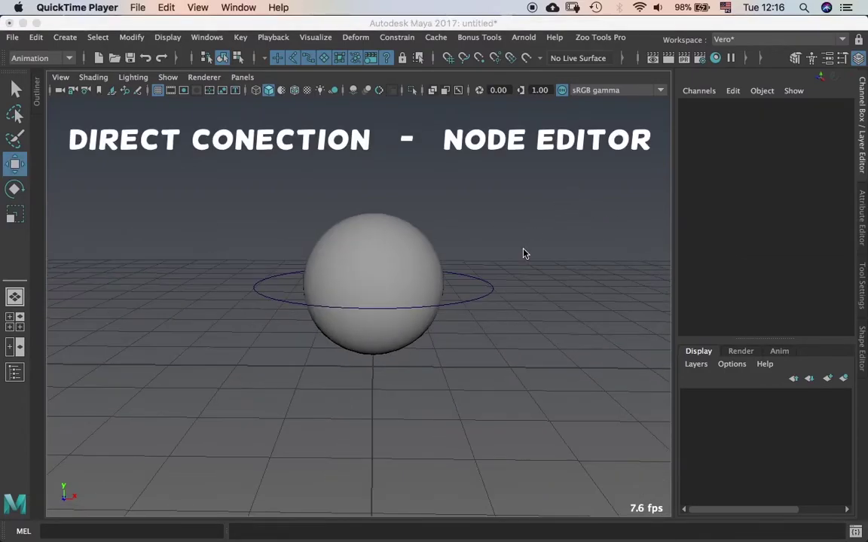
left_click(489, 278)
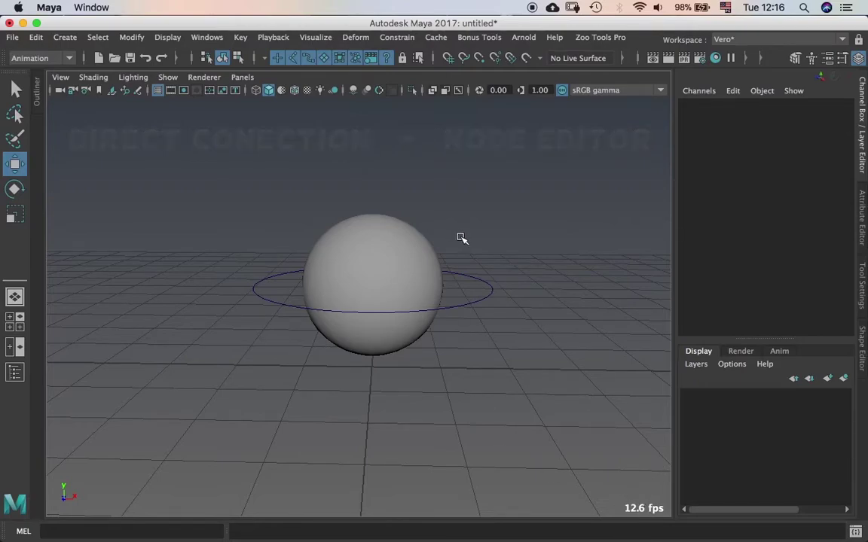
left_click_drag(474, 234, 474, 242, "alt")
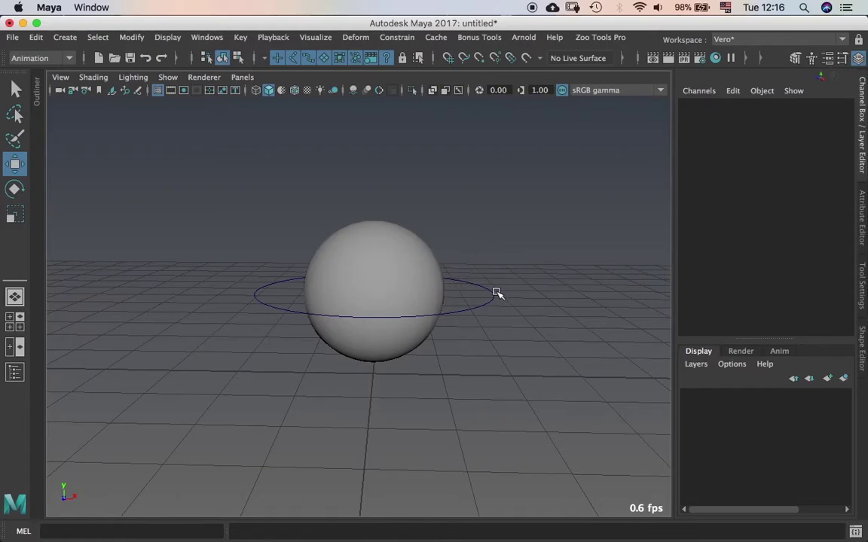
left_click(475, 285)
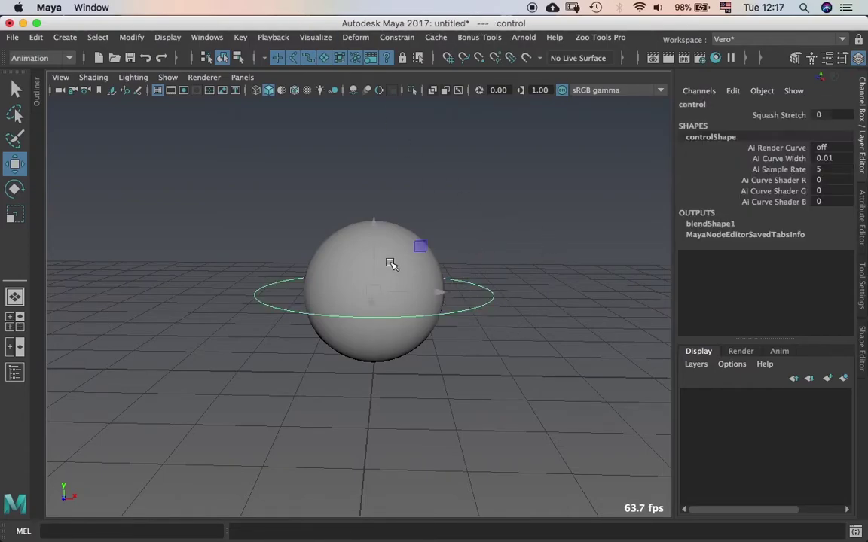
left_click(344, 269)
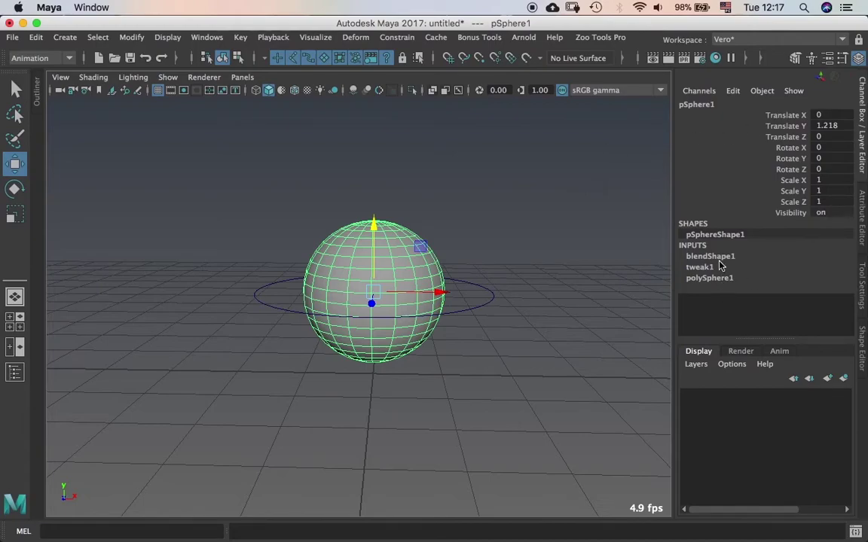
left_click(491, 299)
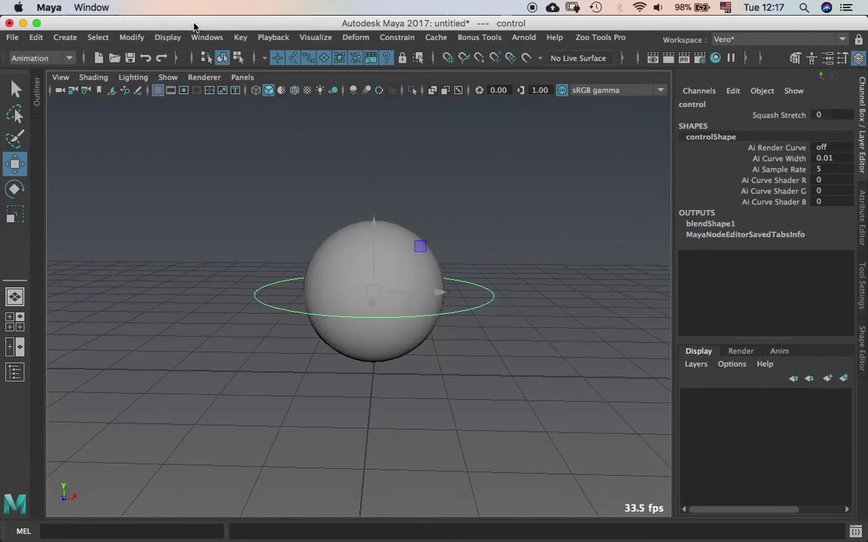
- Open the Connection Editor with the control on the left and sphere's blendShape1 on the right
left_click(205, 38)
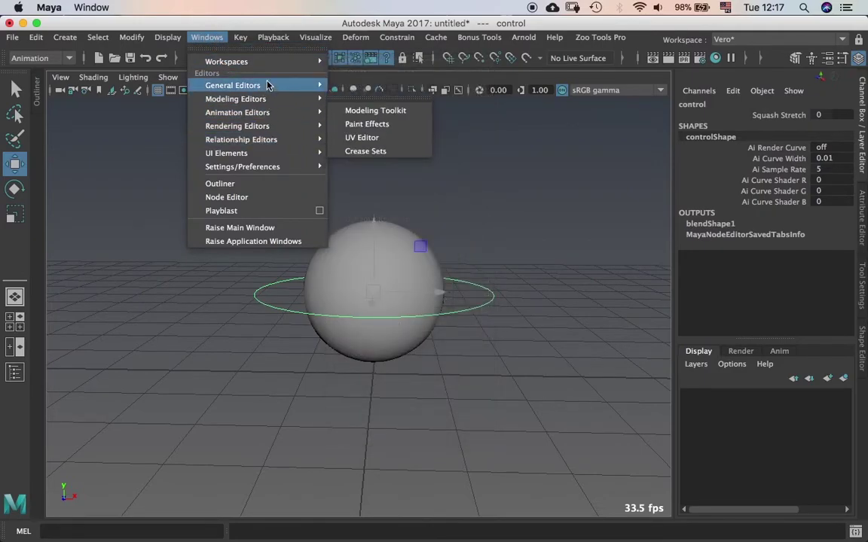
mouse_move(241, 85)
left_click(379, 249)
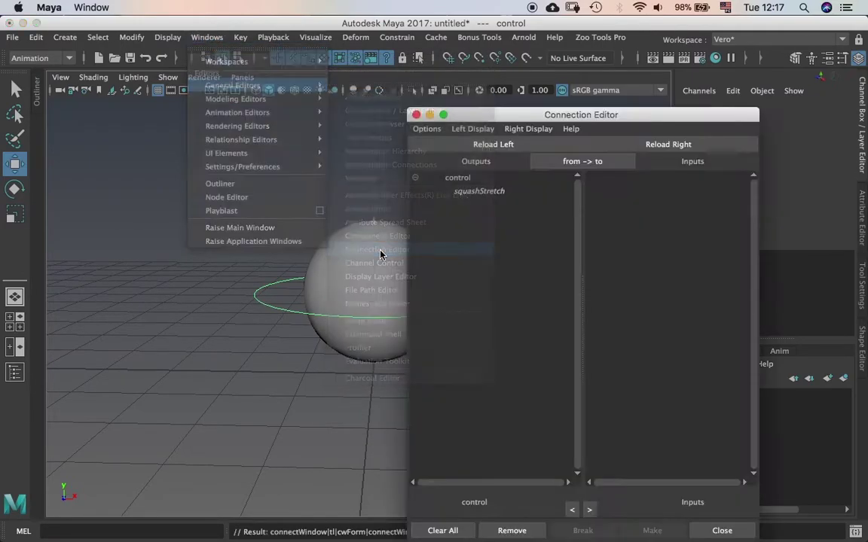
middle_click_drag(283, 371, 214, 360, "alt")
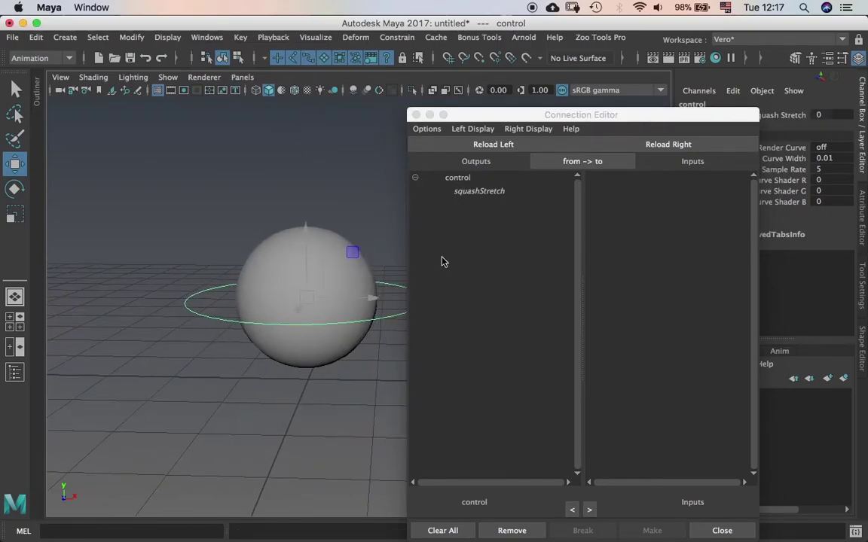
left_click(495, 141)
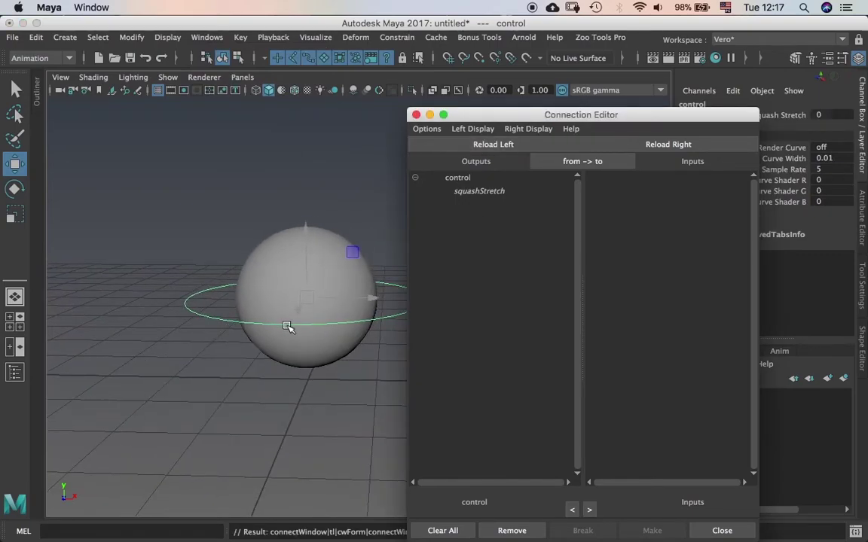
left_click(217, 275)
left_click(267, 269)
left_click_drag(620, 117, 475, 84)
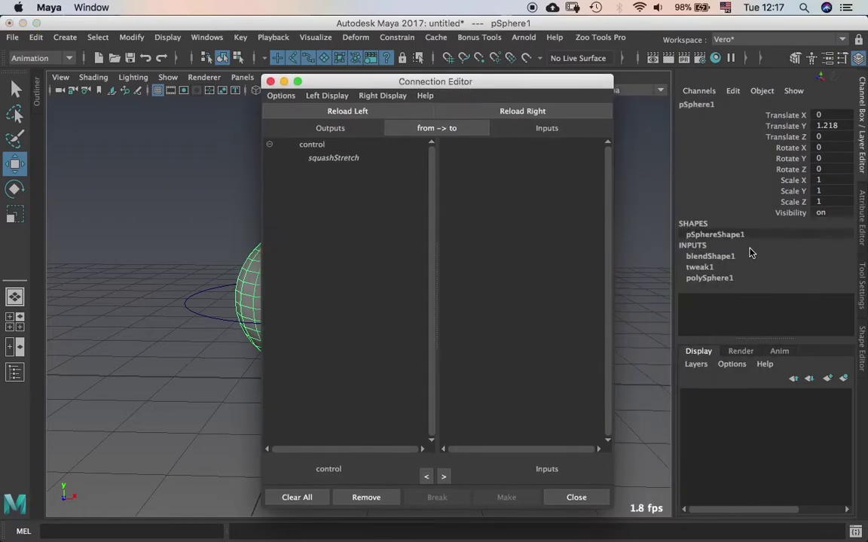
left_click(709, 257)
left_click(536, 111)
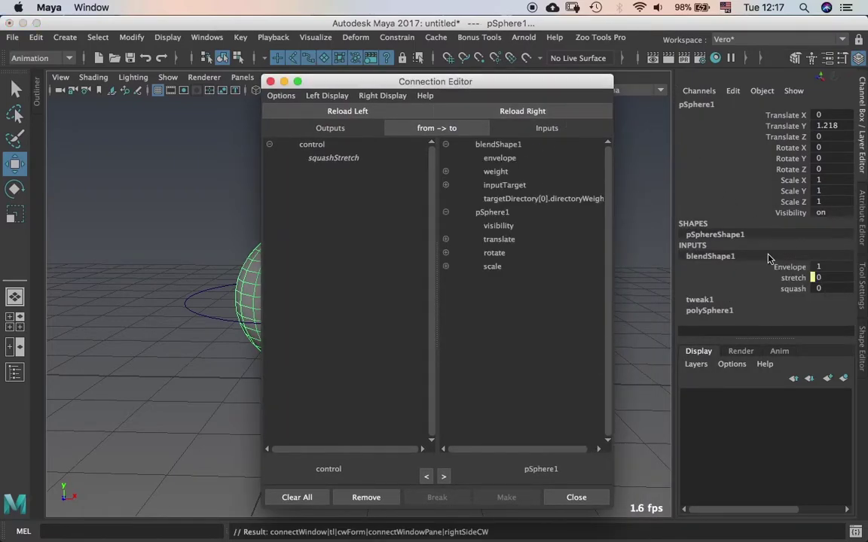
- Break the old driver on stretch and connect squashStretch to weight > stretch
left_click(800, 278)
right_click(791, 278)
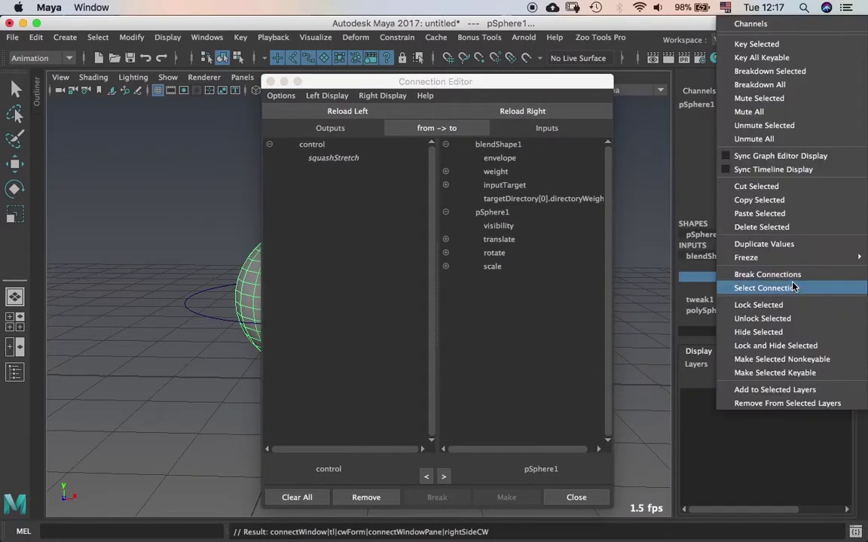
left_click(783, 276)
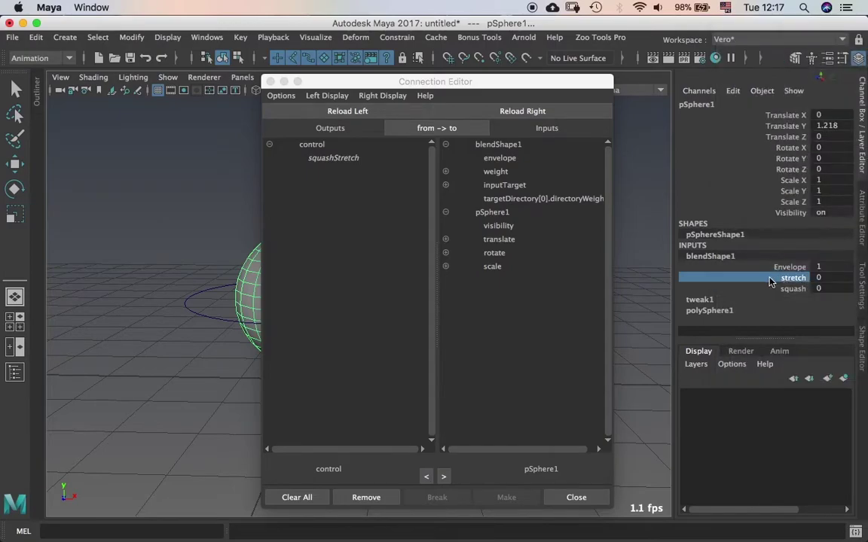
left_click(330, 162)
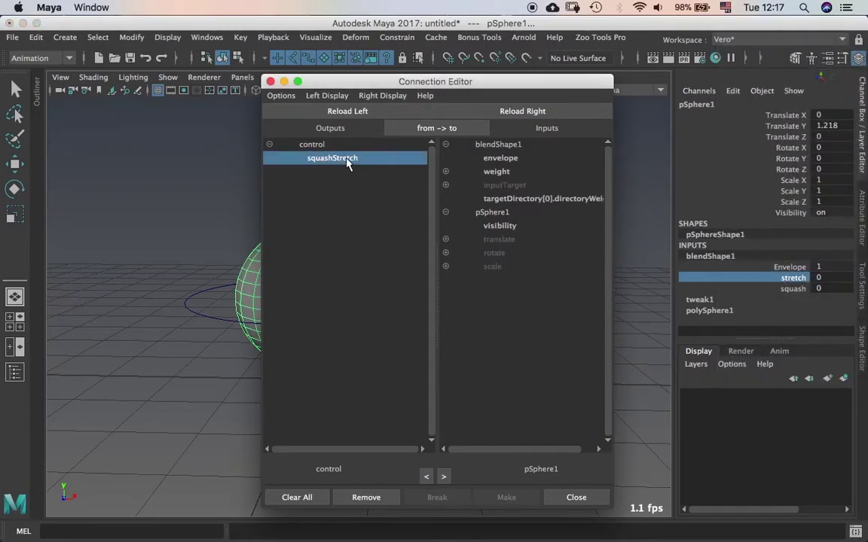
left_click(446, 172)
left_click(506, 185)
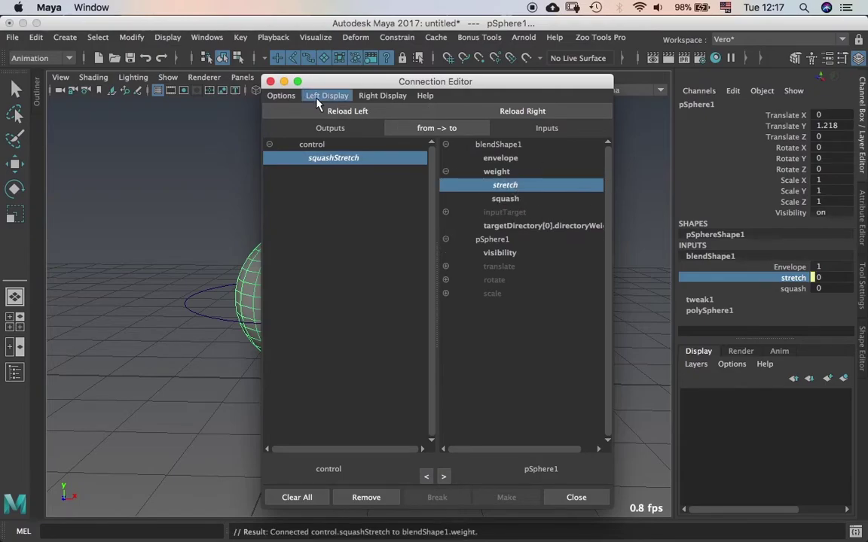
left_click(271, 81)
- Scrub Squash Stretch to -1 and inspect the squashed sphere's blend shape weights
left_click_drag(413, 285, 451, 325)
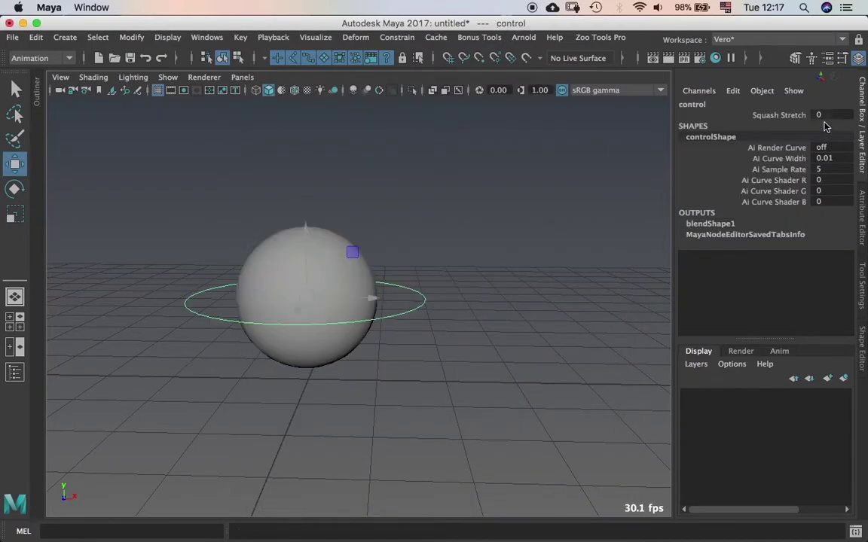
left_click(793, 115)
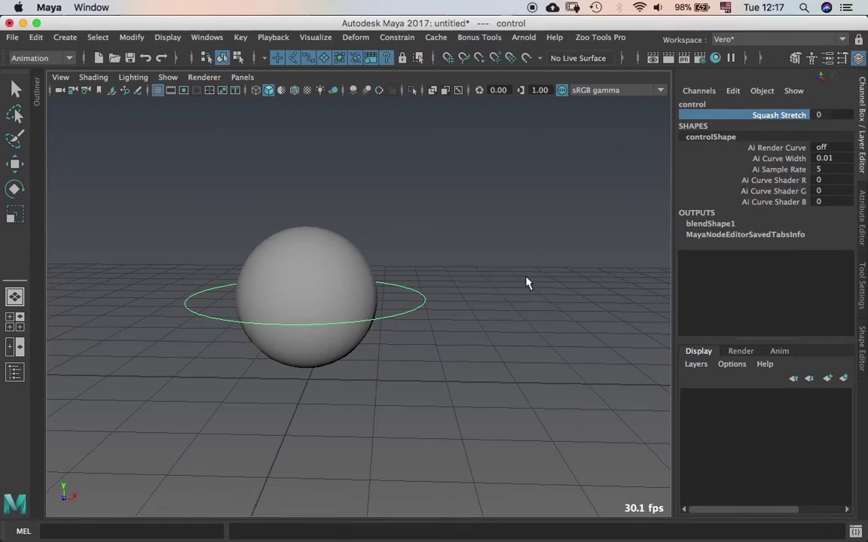
middle_click_drag(527, 282, 411, 263)
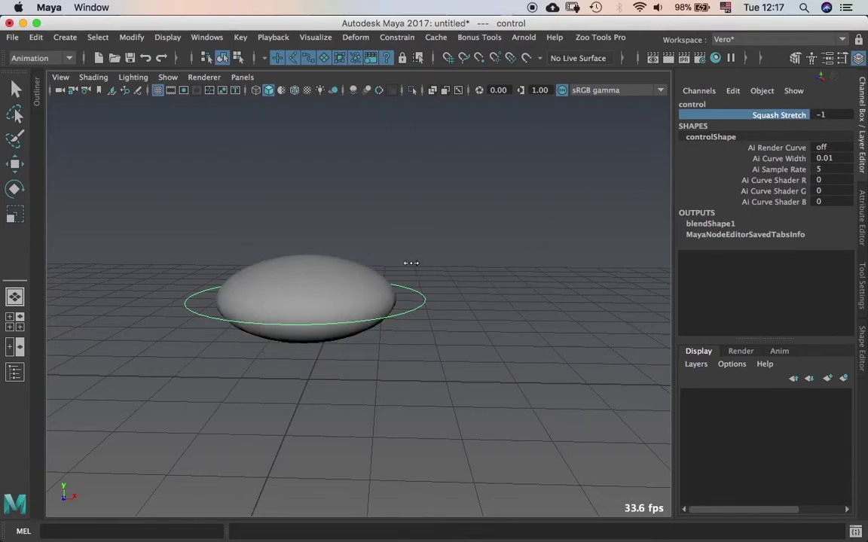
left_click_drag(488, 264, 520, 269, "alt")
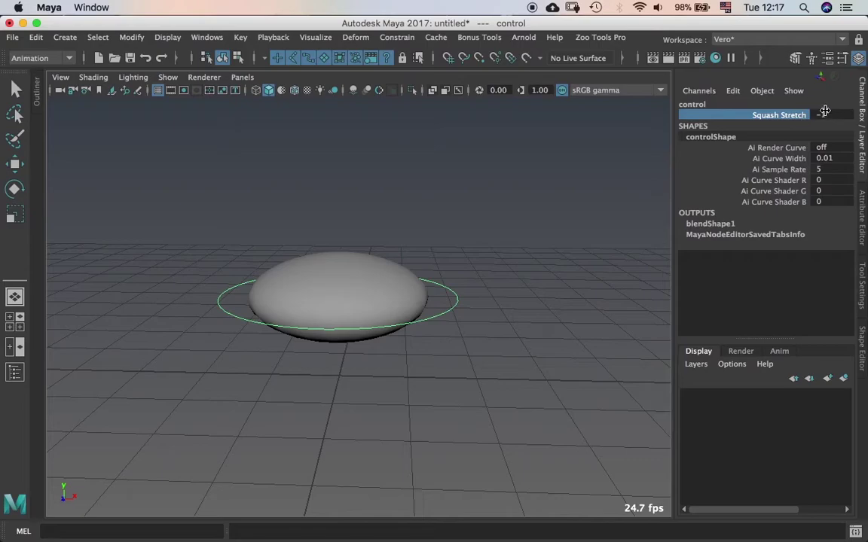
left_click(531, 234)
left_click_drag(531, 234, 436, 271, "alt")
left_click(389, 247)
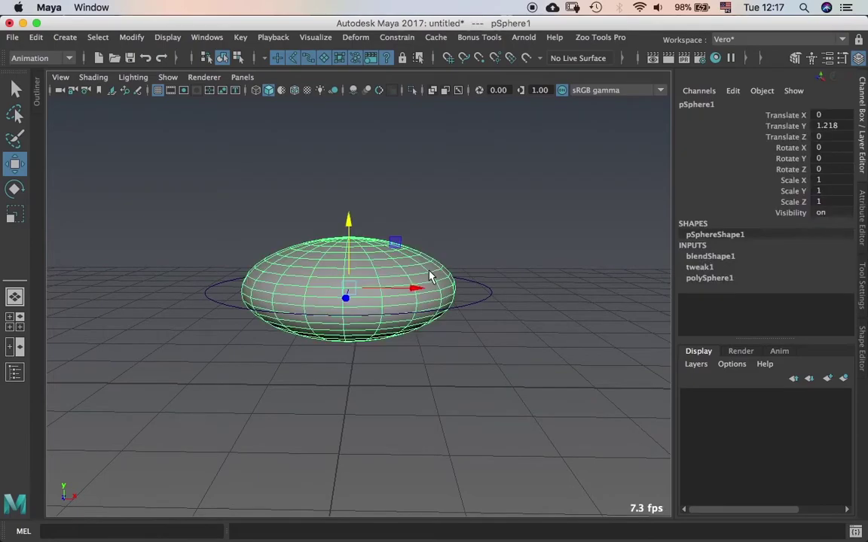
left_click(717, 258)
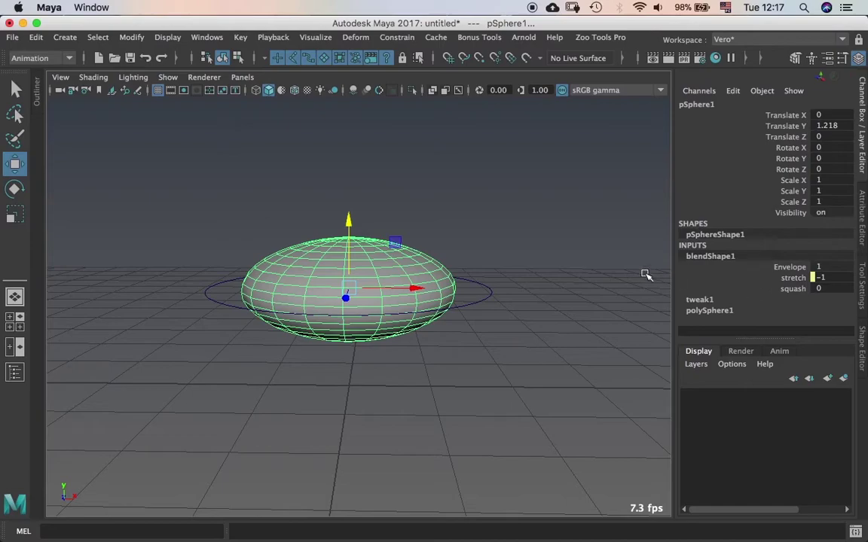
left_click(554, 249)
left_click_drag(481, 303, 496, 289, "alt")
- Set the control's Squash Stretch to 0 and check the sphere's blendShape1 weights
left_click(486, 290)
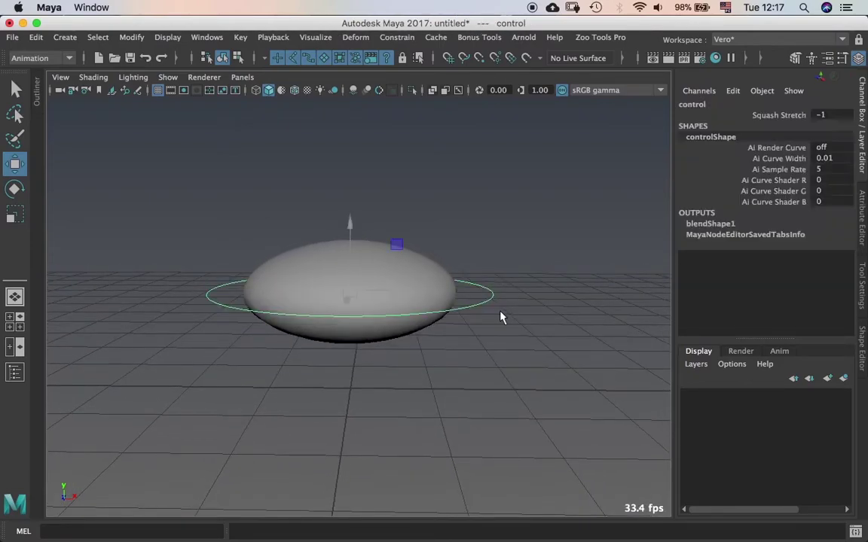
left_click(837, 114)
type("0")
key("Return")
left_click(493, 216)
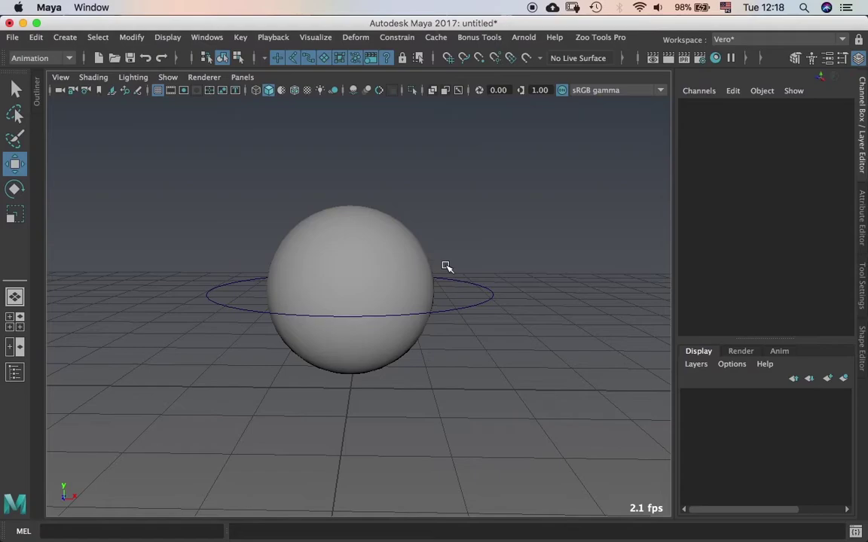
left_click(421, 267)
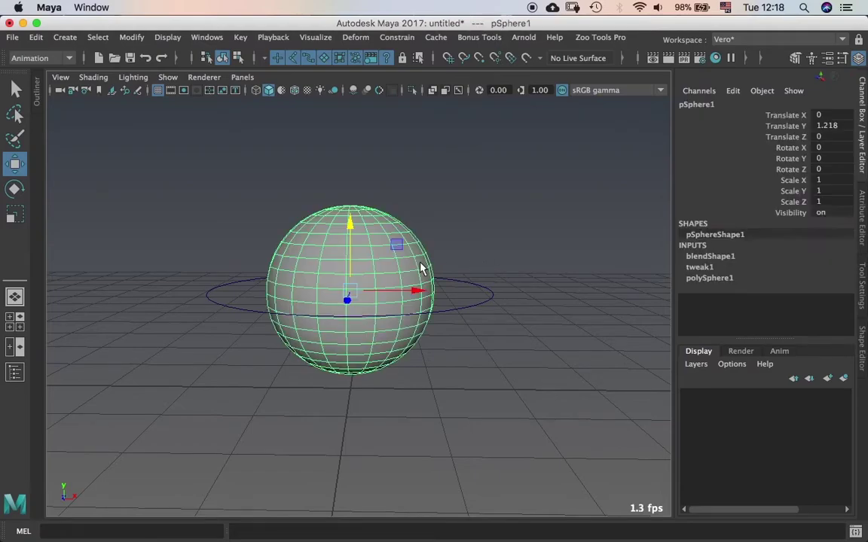
left_click(730, 260)
left_click(643, 260)
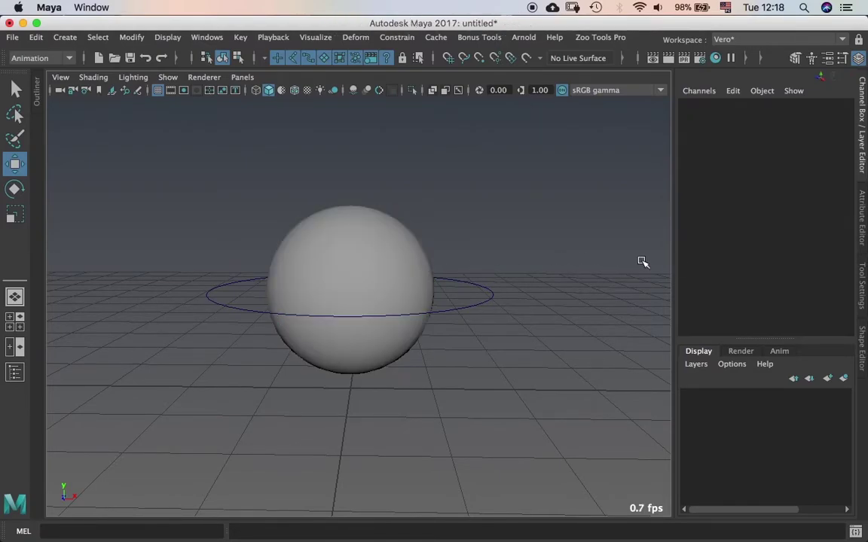
- Break the incoming connection on blendShape1's stretch weight
left_click(406, 276)
left_click(711, 256)
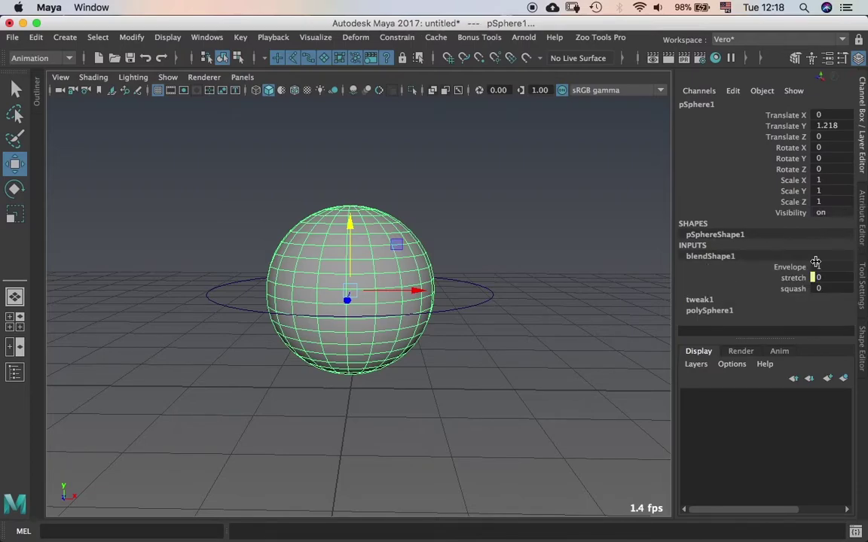
left_click(791, 278)
right_click(786, 288)
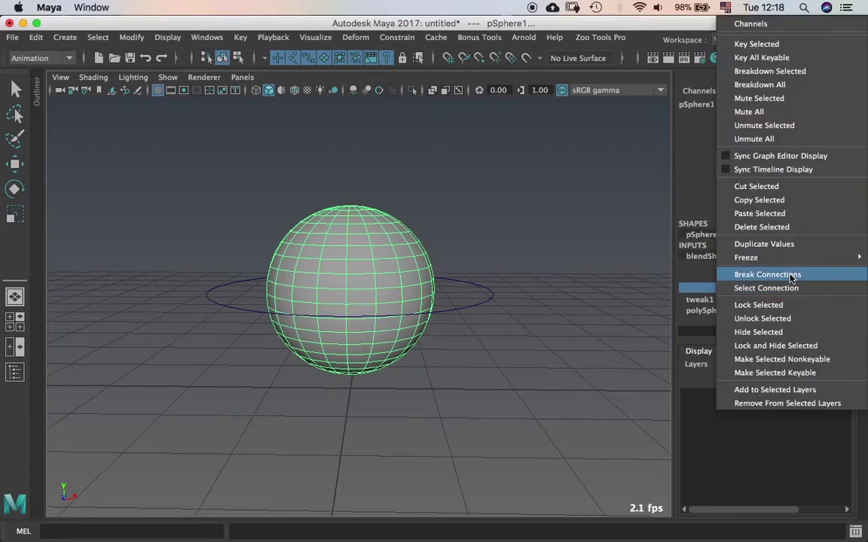
left_click(791, 275)
right_click(797, 279)
left_click(797, 274)
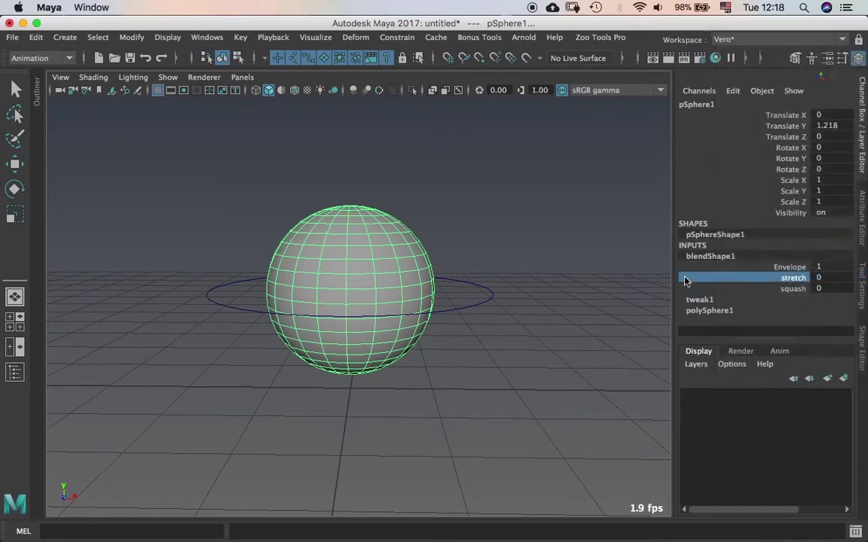
key("w")
left_click(260, 140)
- Open the Node Editor and arrange the control and blendShape1 nodes side by side
left_click(206, 37)
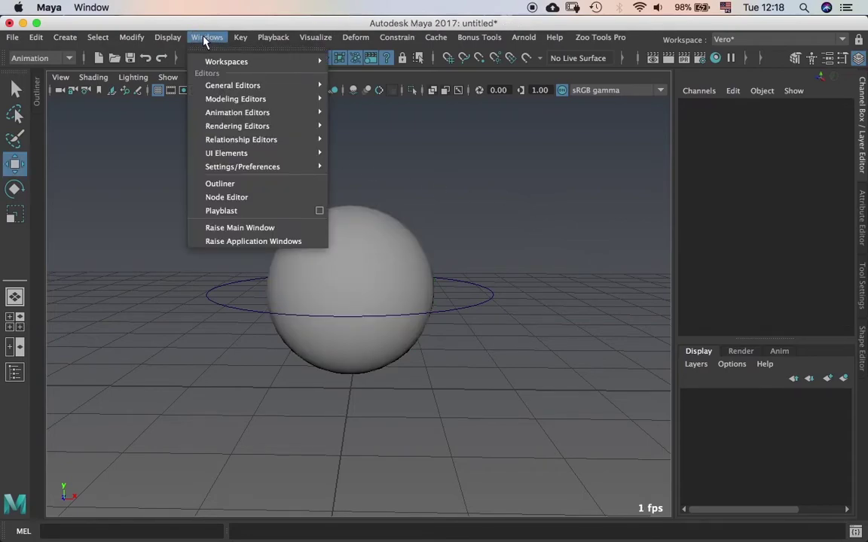
left_click(247, 198)
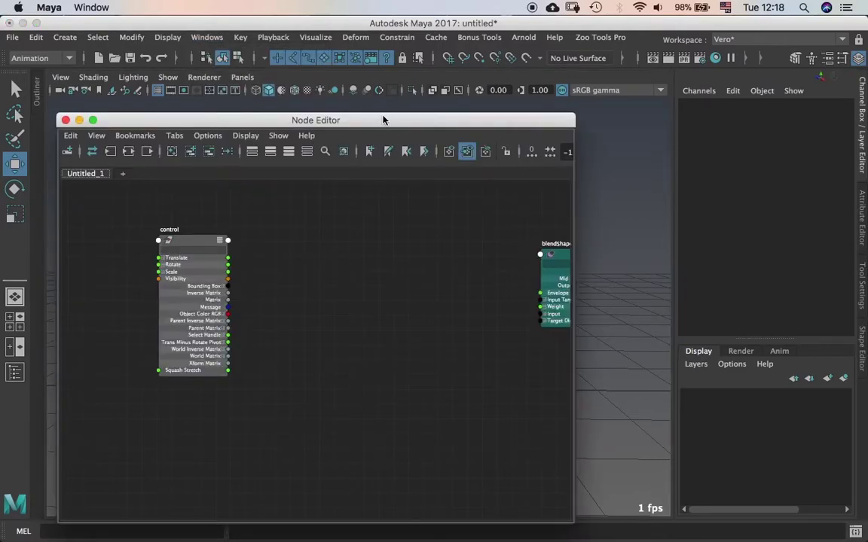
left_click_drag(383, 120, 700, 143)
left_click(205, 291)
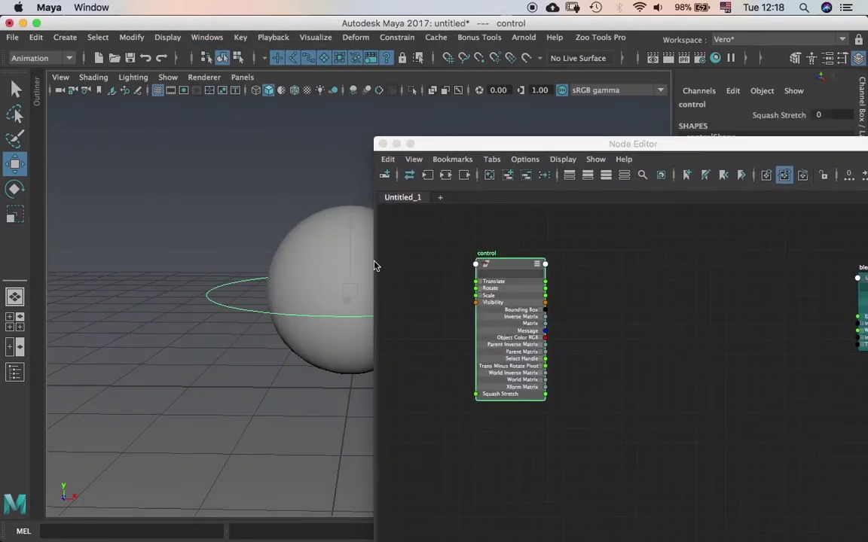
left_click_drag(600, 141, 404, 66)
left_click(643, 204)
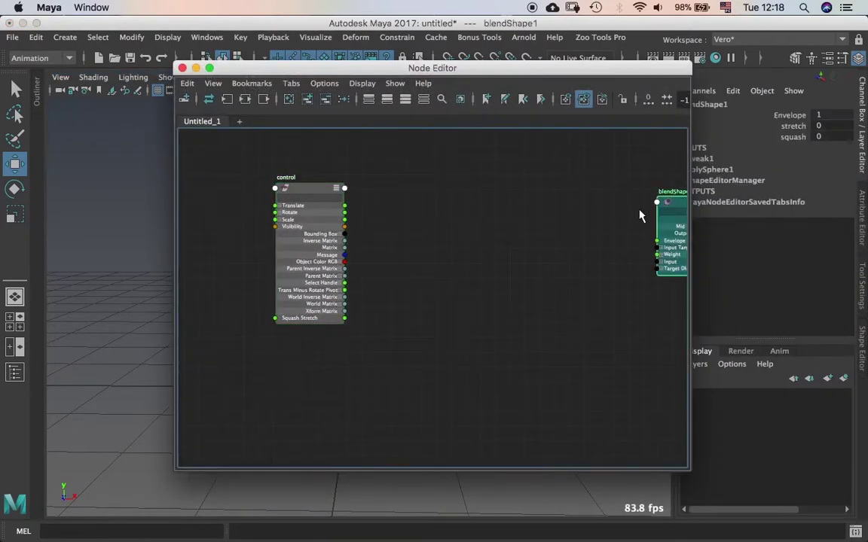
left_click_drag(639, 213, 541, 204)
key("a")
middle_click_drag(494, 272, 485, 304, "alt")
left_click_drag(554, 215, 579, 217)
left_click_drag(572, 280, 457, 270)
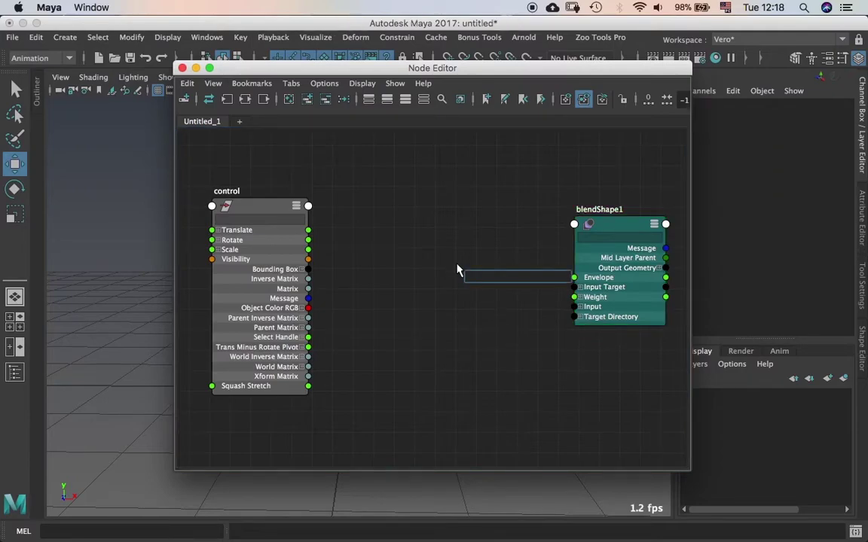
- Create a clamp1 node between them and a multiplyDivide1 node from the Tab creation box
type("clamp")
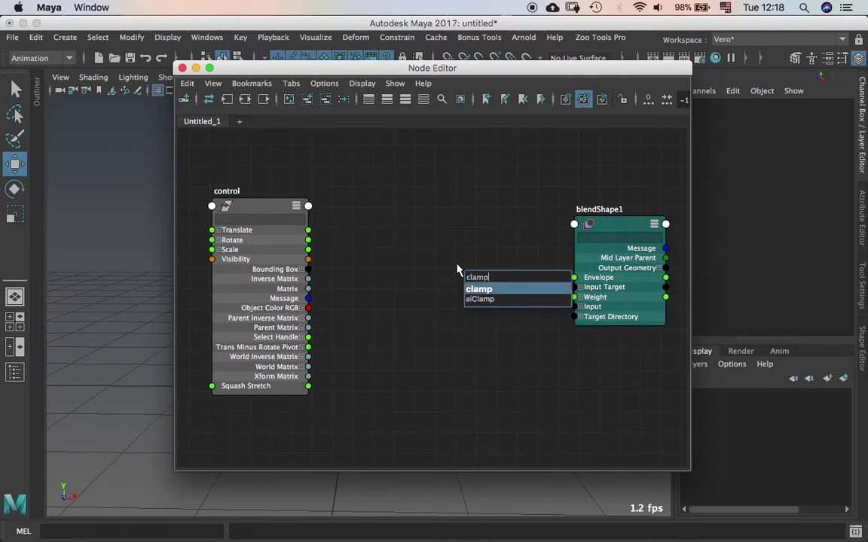
key("Return")
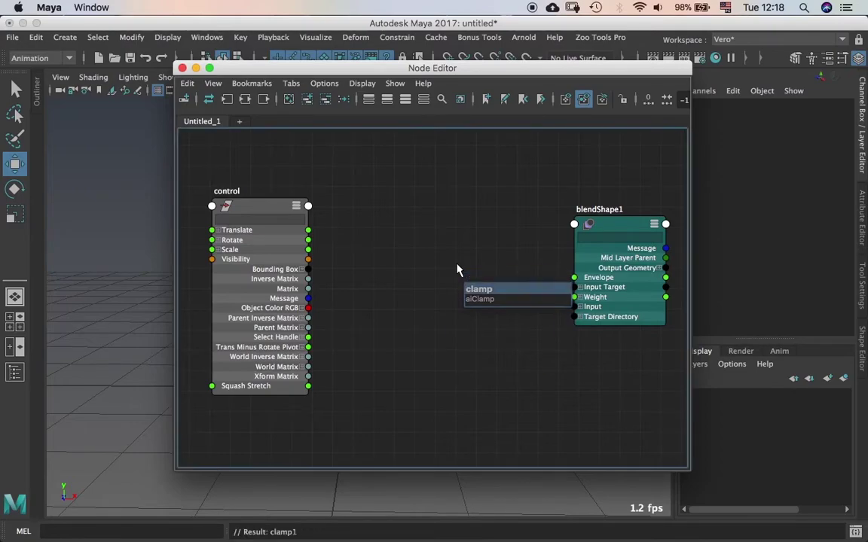
left_click_drag(471, 281, 384, 244)
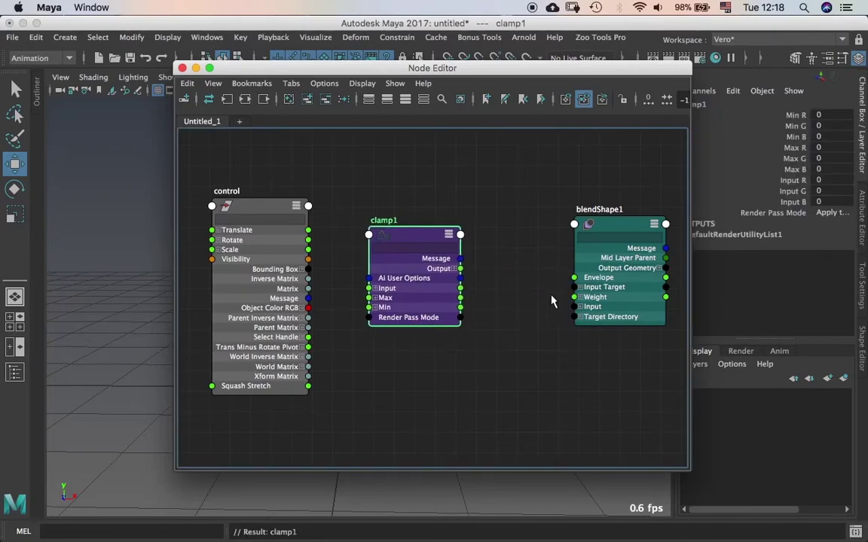
left_click(512, 277)
key("Tab")
type("a")
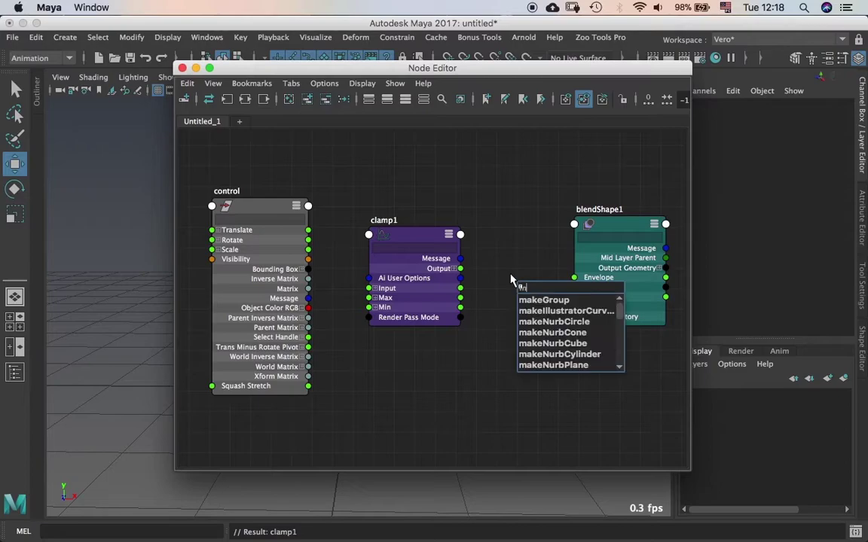
key("BackSpace")
type("divid")
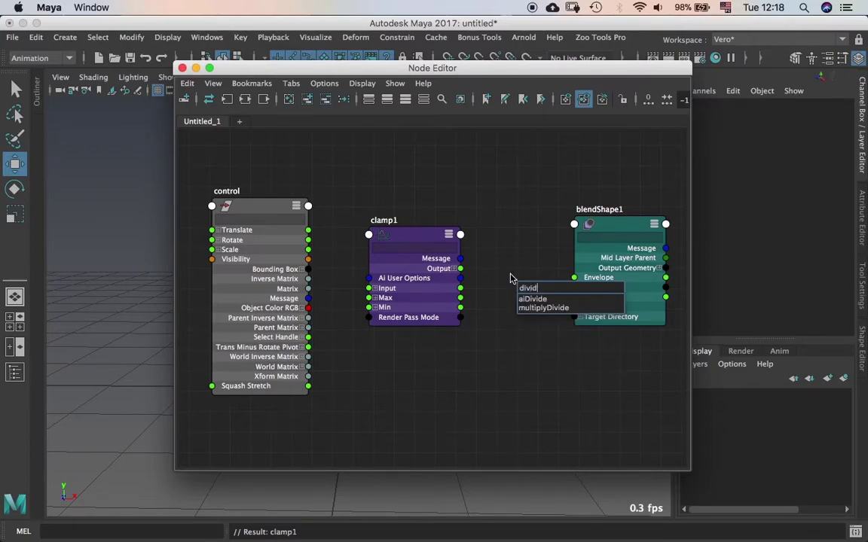
key("Down")
key("Down")
key("Return")
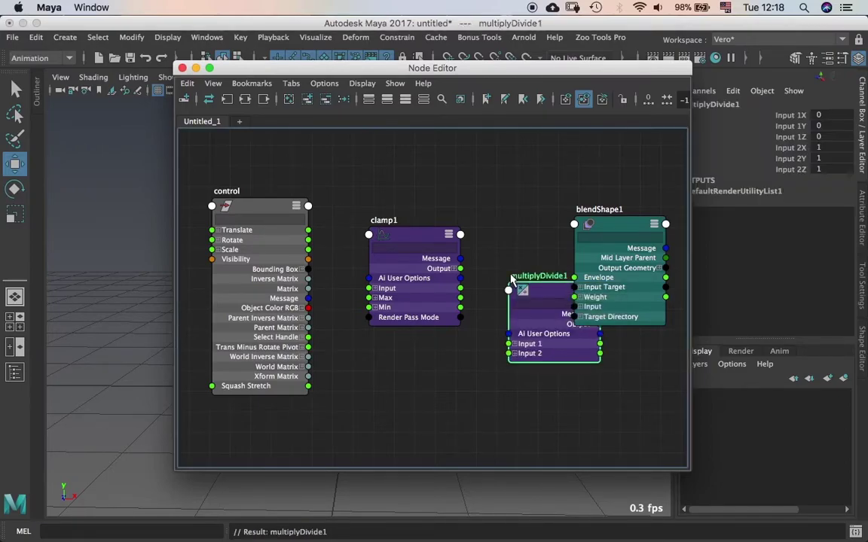
- Arrange clamp1, blendShape1 and control in the graph and expand clamp1's Input into R, G, B
left_click_drag(406, 239, 398, 240)
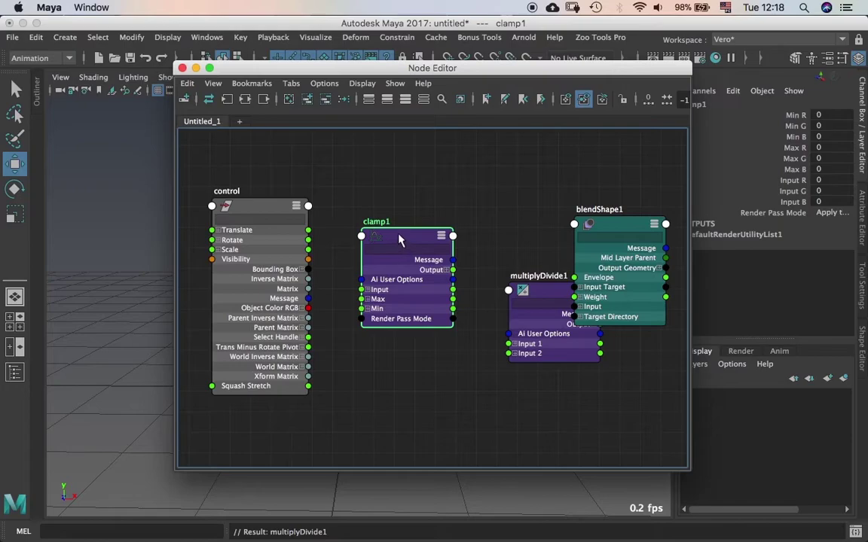
left_click_drag(401, 243, 388, 236)
left_click_drag(432, 65, 358, 98)
middle_click_drag(551, 250, 497, 240, "alt")
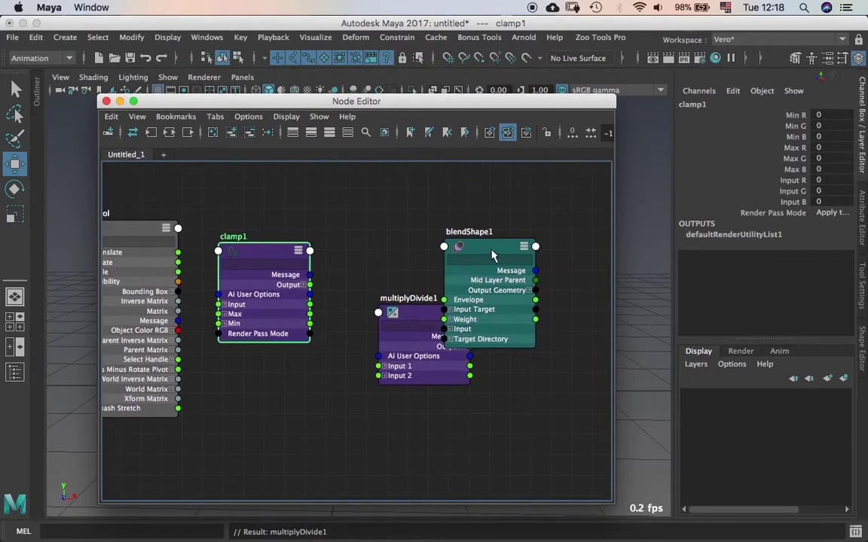
left_click_drag(492, 255, 548, 244)
left_click(412, 240)
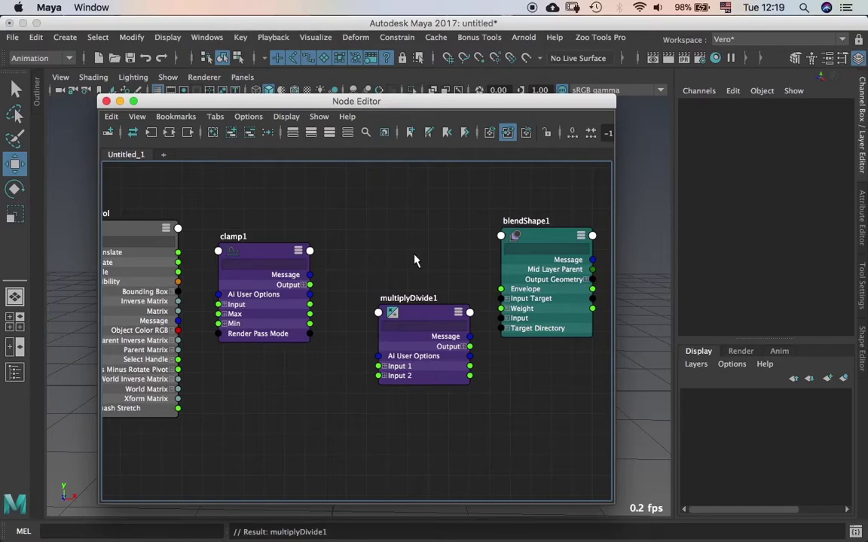
middle_click_drag(422, 261, 446, 248, "alt")
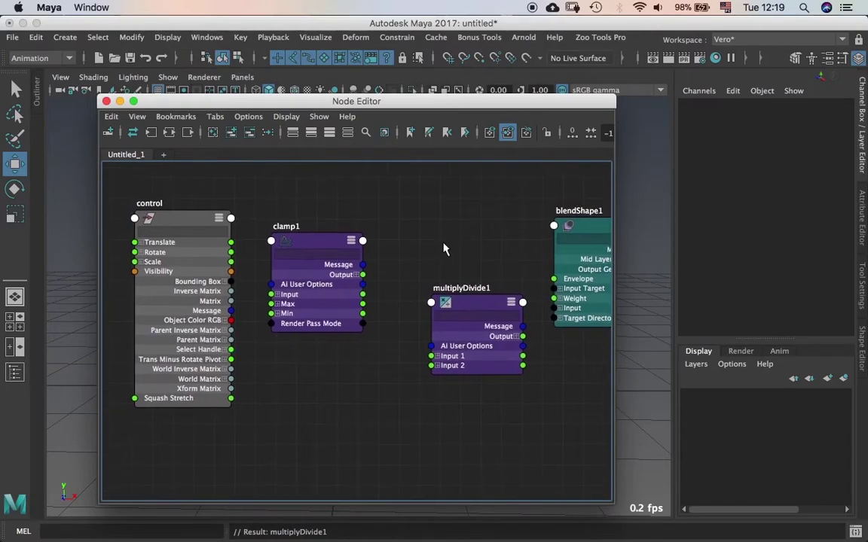
left_click_drag(348, 237, 364, 225)
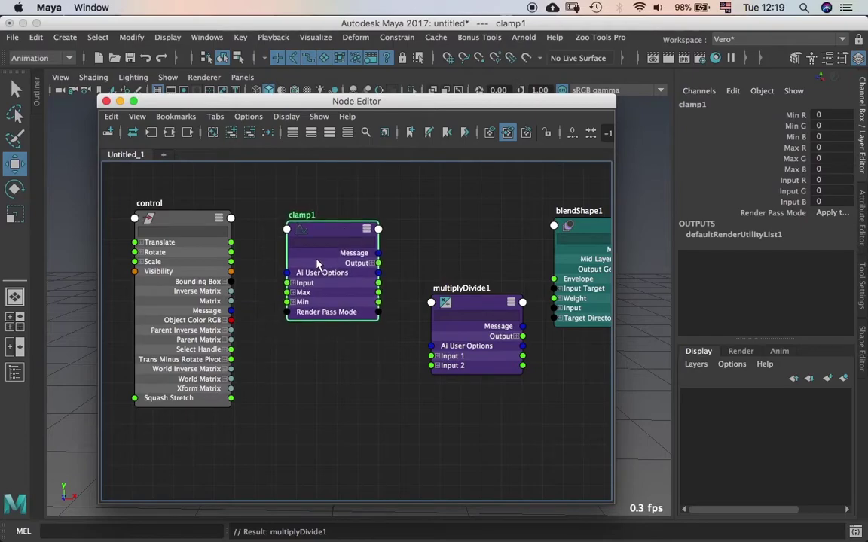
left_click(293, 283)
left_click_drag(331, 230, 356, 244)
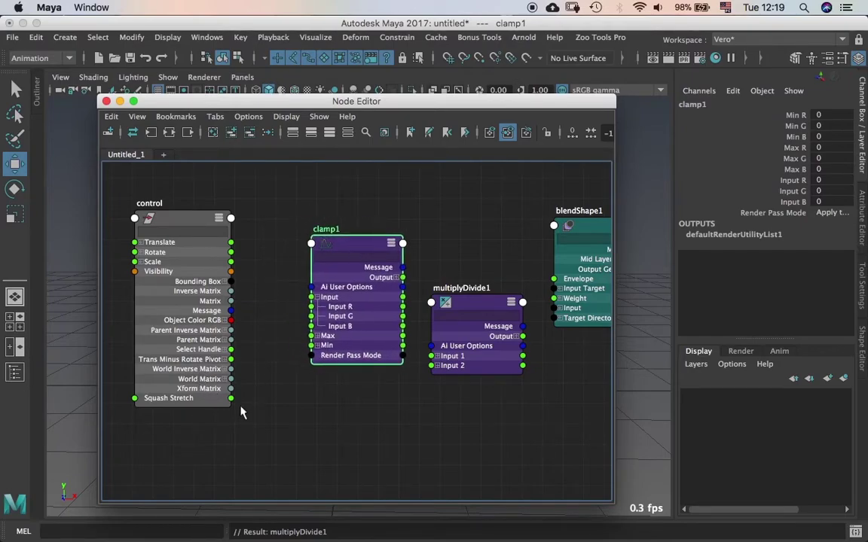
- Connect the control's Squash Stretch to clamp1's Input R and Input G
left_click_drag(231, 400, 311, 307)
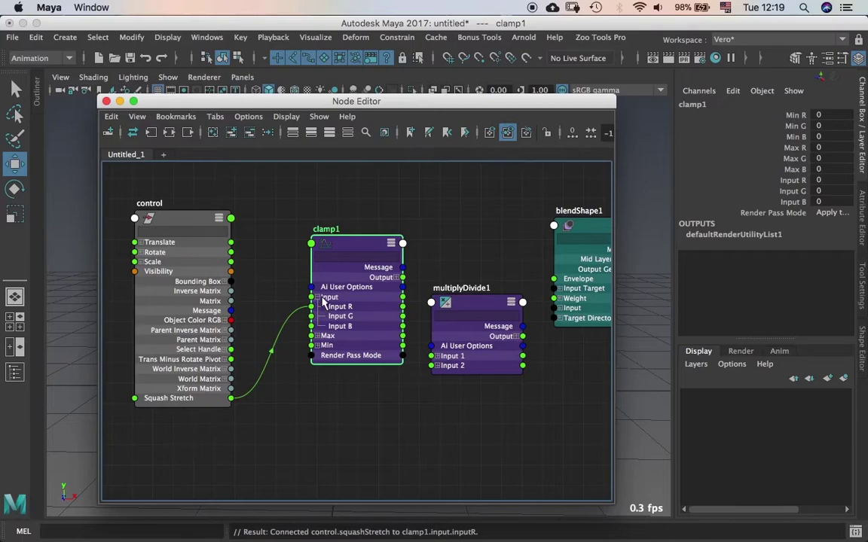
left_click_drag(231, 399, 310, 316)
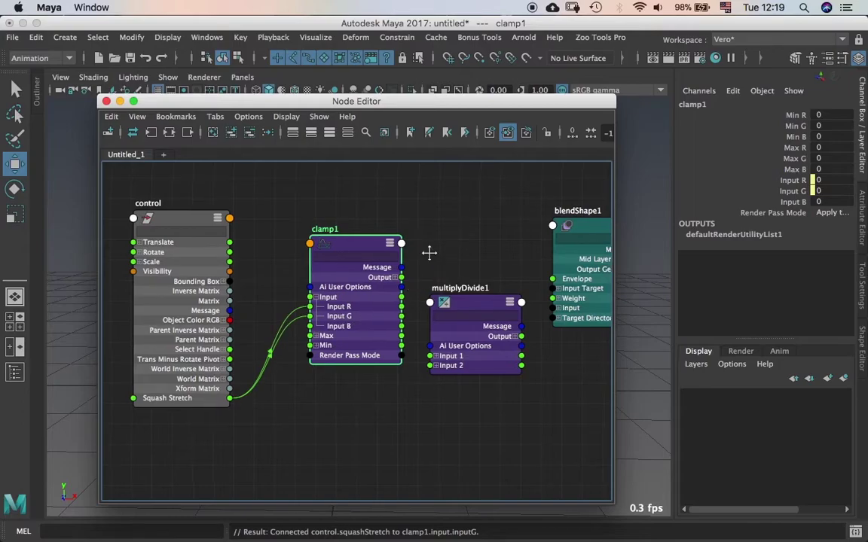
middle_click_drag(428, 252, 393, 245)
left_click(435, 314)
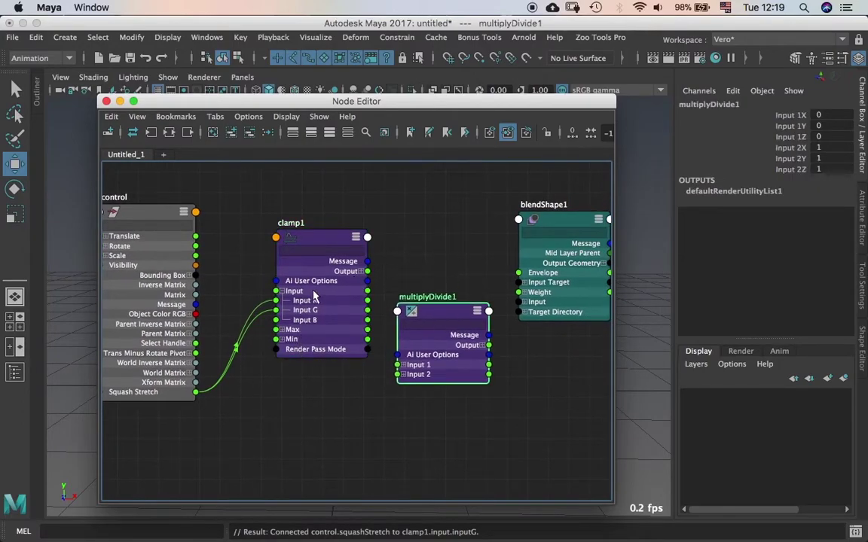
- In clamp1's Attribute Editor, set Max R to 1 and Min G to -1
left_click(332, 238)
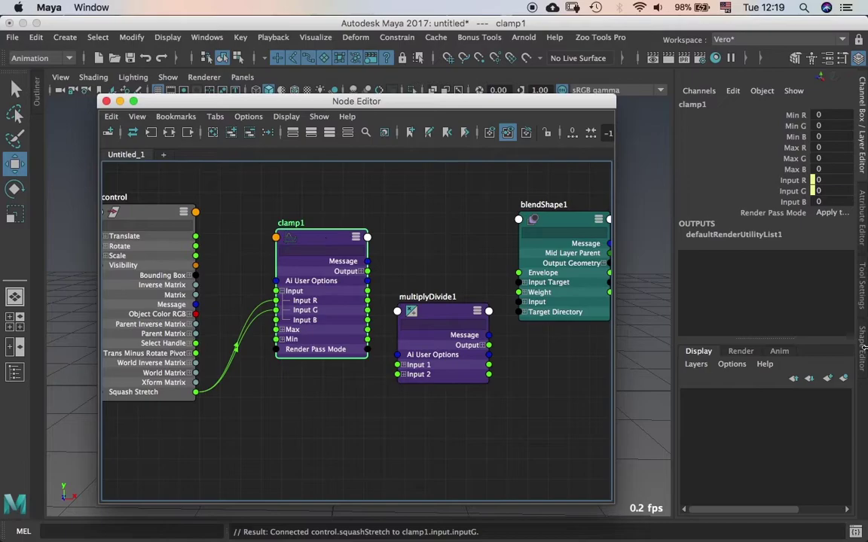
left_click(862, 205)
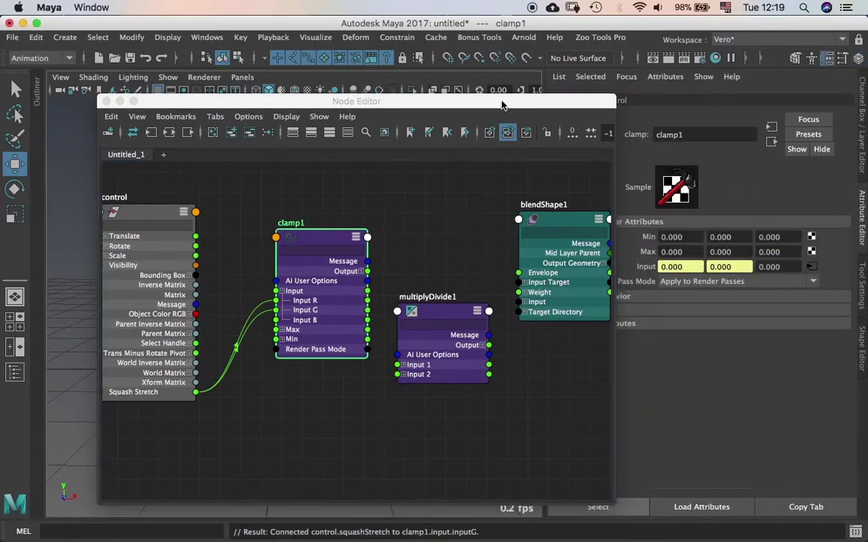
left_click_drag(503, 105, 425, 105)
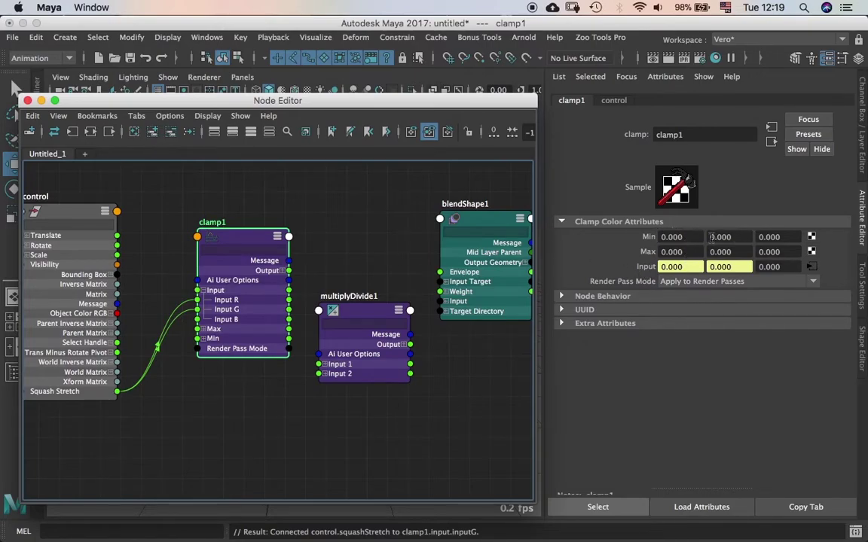
left_click(682, 252)
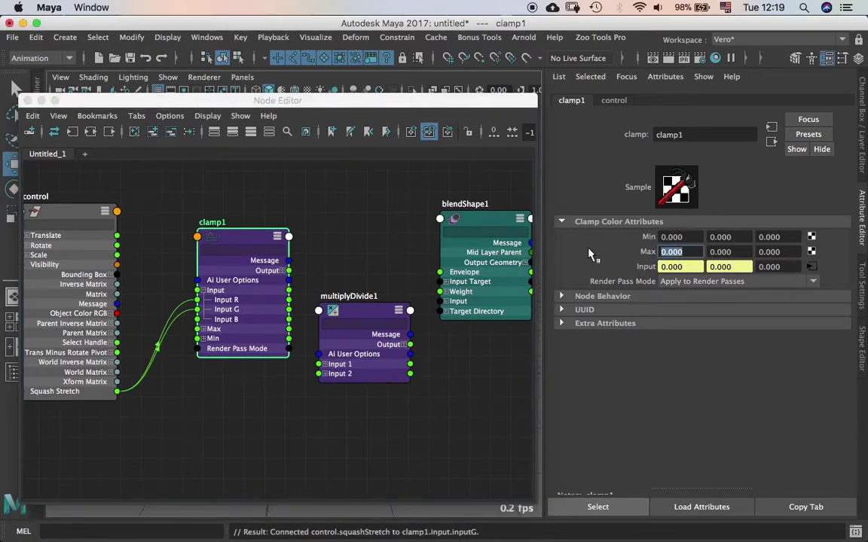
type("1")
key("Return")
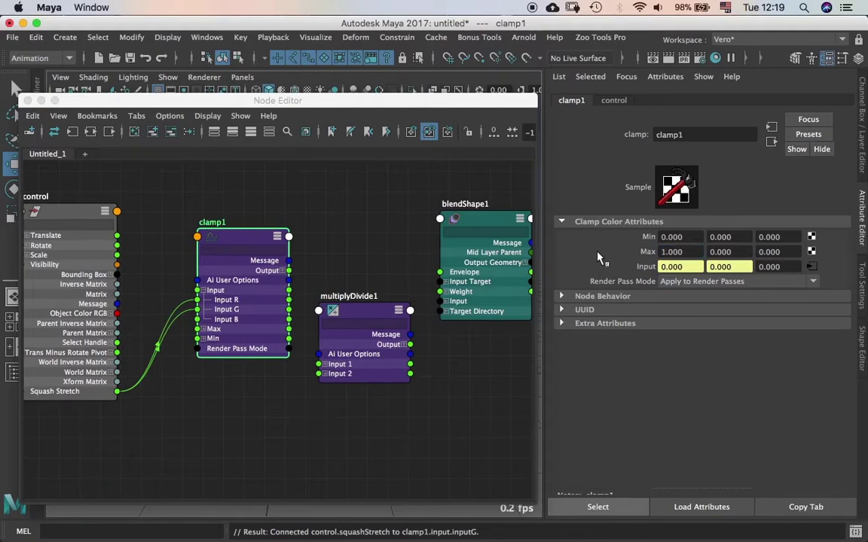
left_click(720, 237)
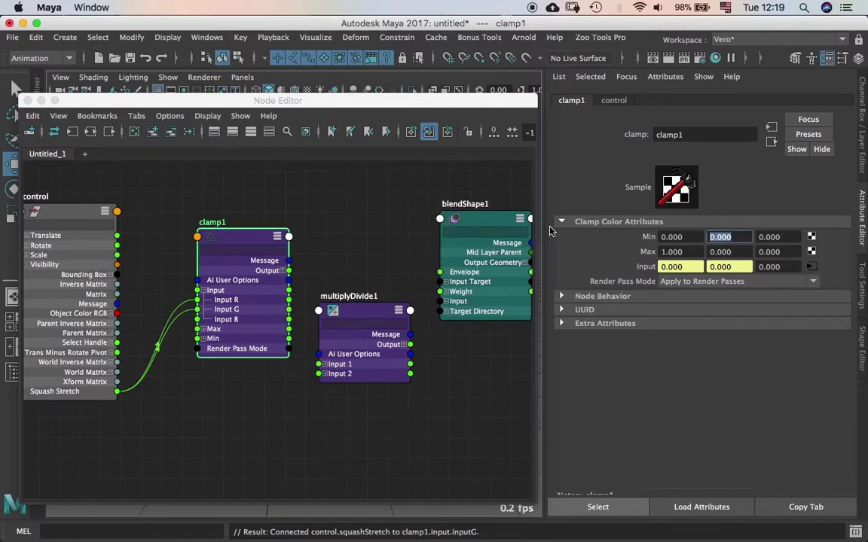
type("-1")
key("Return")
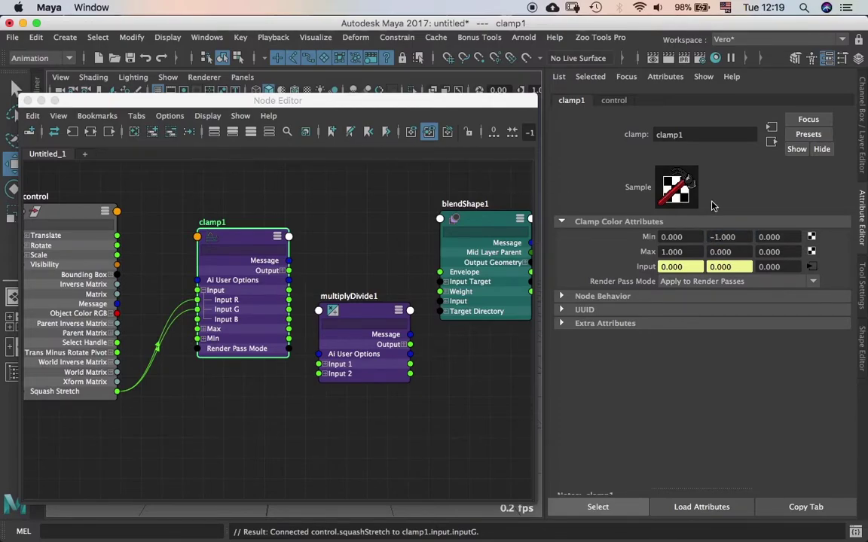
- Move multiplyDivide1 aside and wire clamp1 Output R to blendShape1 stretch, Output G to squash
left_click(360, 326)
left_click_drag(360, 326, 366, 368)
left_click(282, 270)
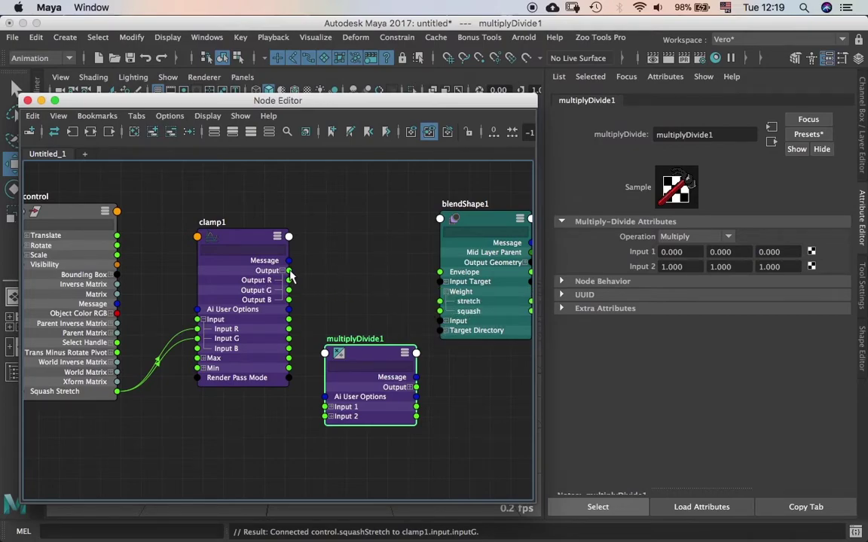
left_click_drag(290, 280, 440, 300)
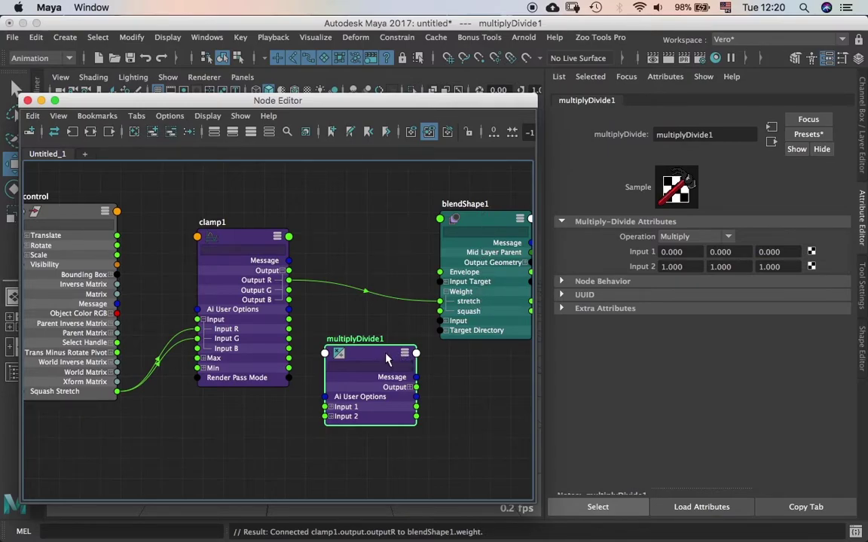
left_click_drag(289, 290, 441, 292)
- Select the ring controller and scrub its Squash Stretch up to 1, then down to -1
left_click_drag(414, 107, 525, 366)
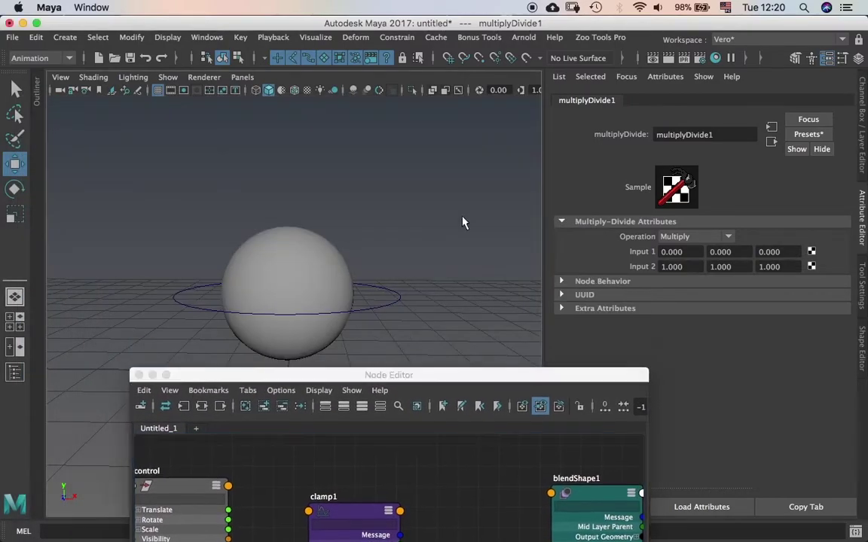
left_click(416, 193)
key("ctrl+a")
left_click(481, 290)
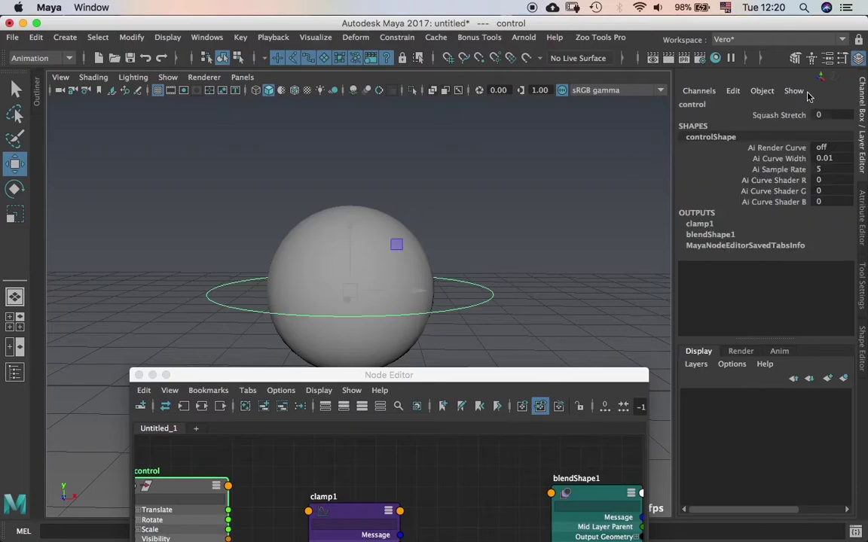
left_click(779, 115)
middle_click_drag(467, 246, 513, 234)
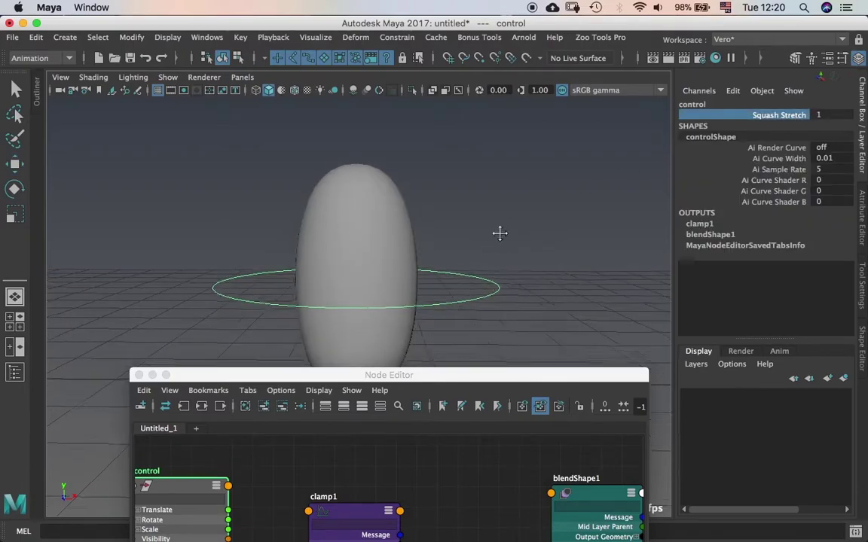
left_click_drag(500, 233, 496, 220, "alt")
middle_click_drag(517, 215, 600, 263)
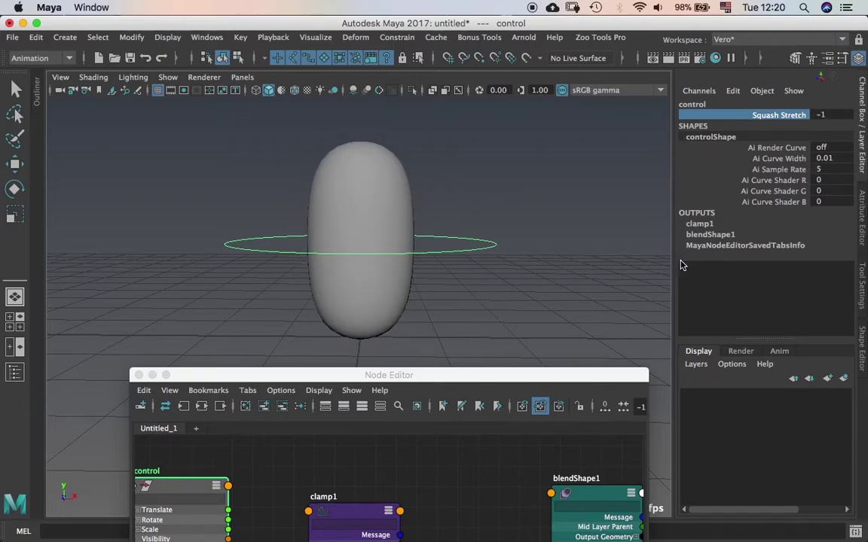
- Inspect clamp1's clamped values and the sphere's blendShape1 weights, where squash reads -1
left_click(699, 224)
key("w")
left_click(695, 224)
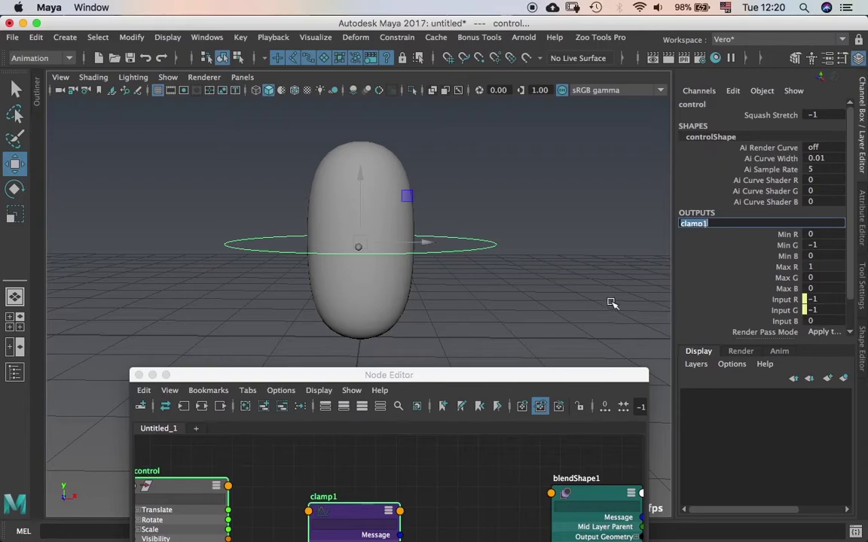
left_click(464, 264)
left_click(403, 226)
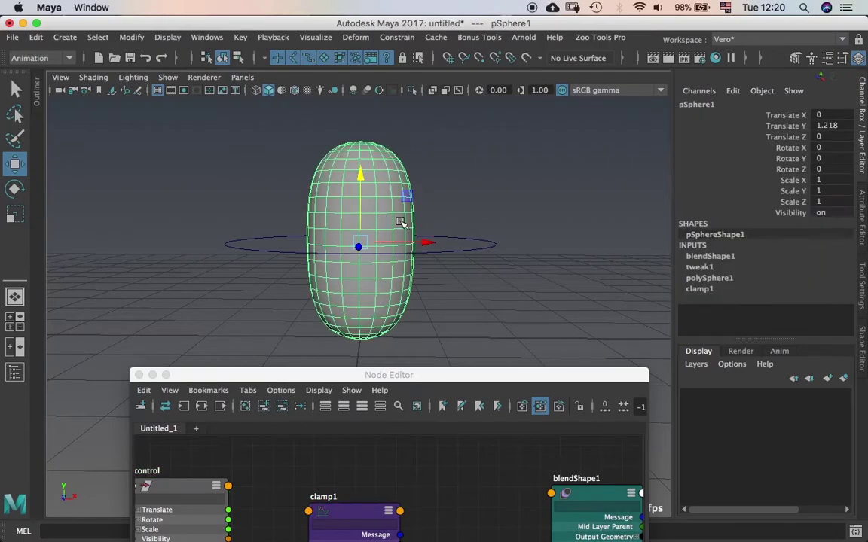
left_click(736, 257)
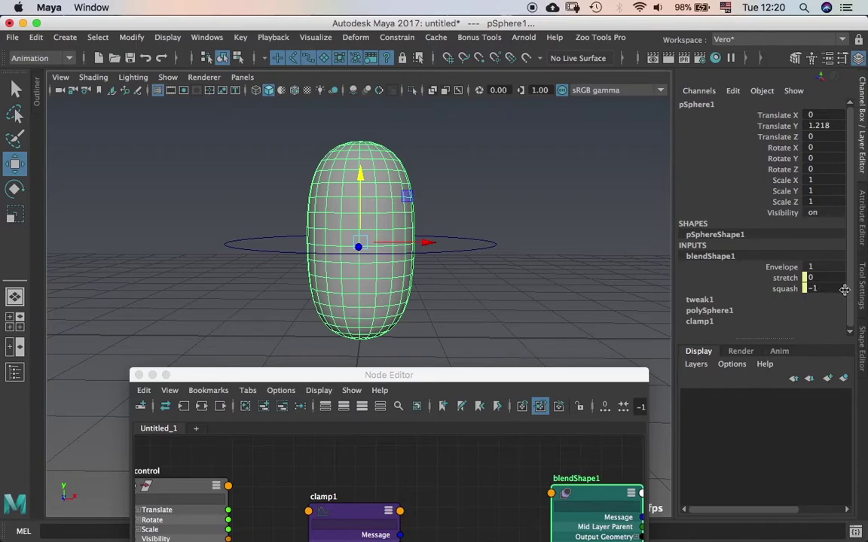
- Feed clamp1 Output G into multiplyDivide1 Input 1X and its Output X into blendShape1's squash weight
left_click_drag(514, 378, 495, 117)
left_click_drag(476, 366, 485, 357)
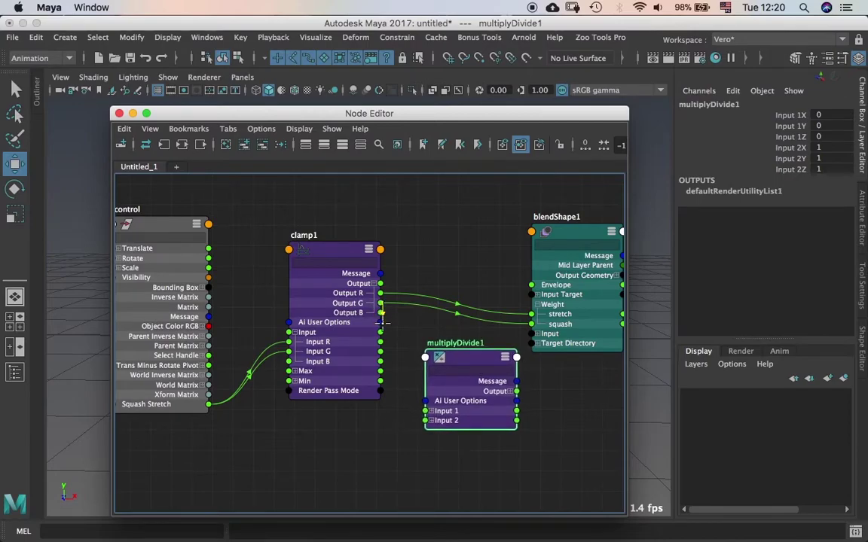
left_click(432, 413)
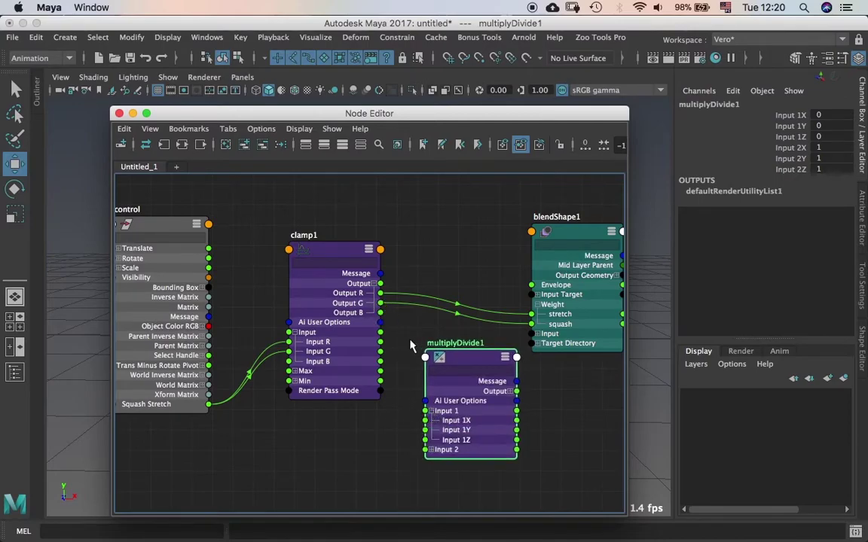
left_click_drag(380, 303, 425, 420)
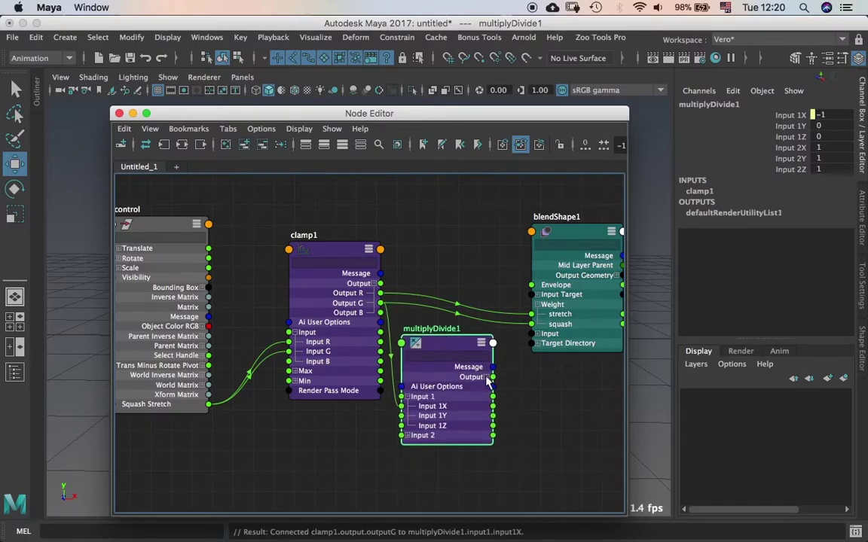
left_click(488, 378)
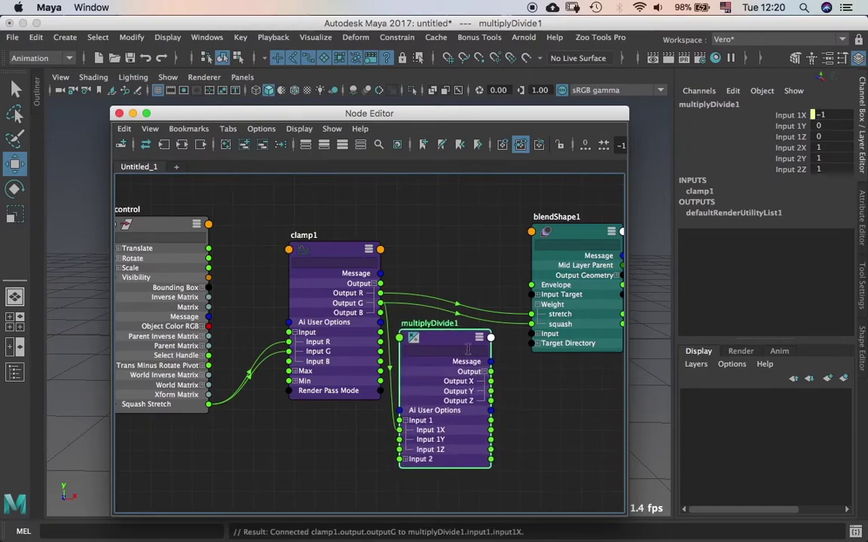
left_click_drag(490, 381, 526, 333)
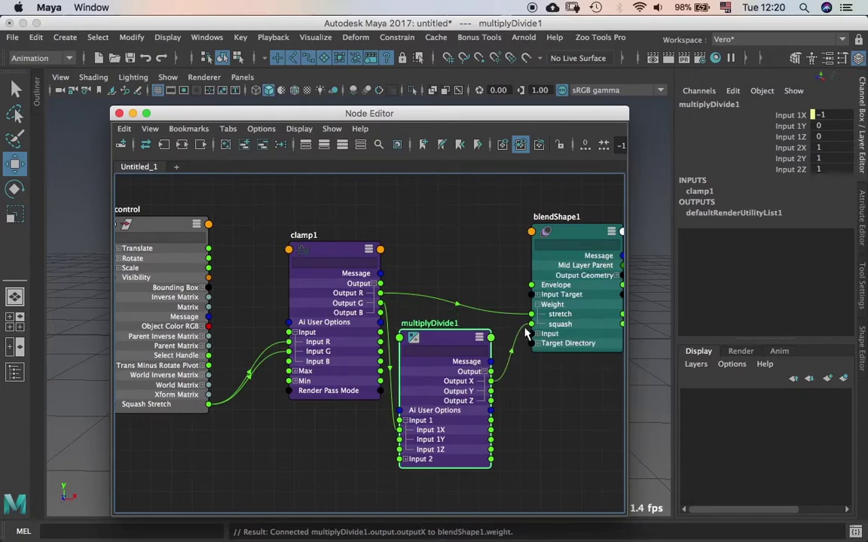
- Set multiplyDivide1's Input 2X to -1 to invert the squash value
double_click(841, 114)
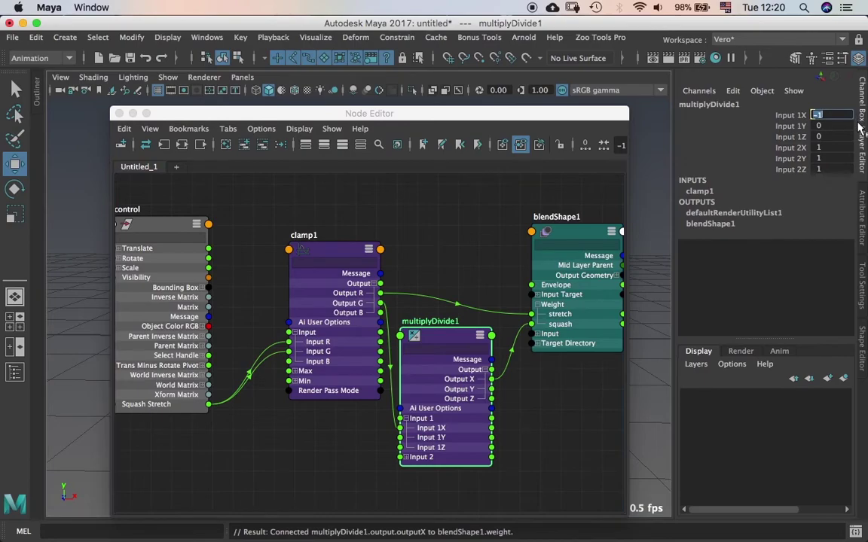
double_click(832, 148)
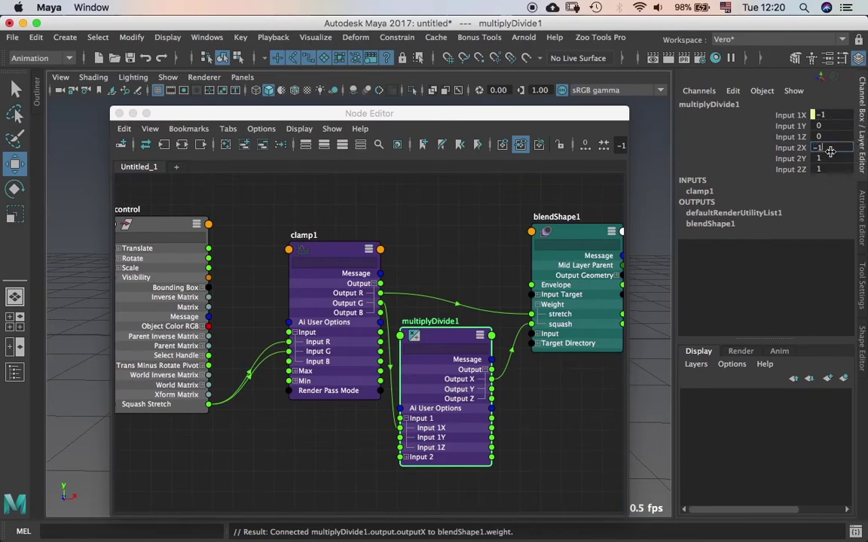
double_click(829, 152)
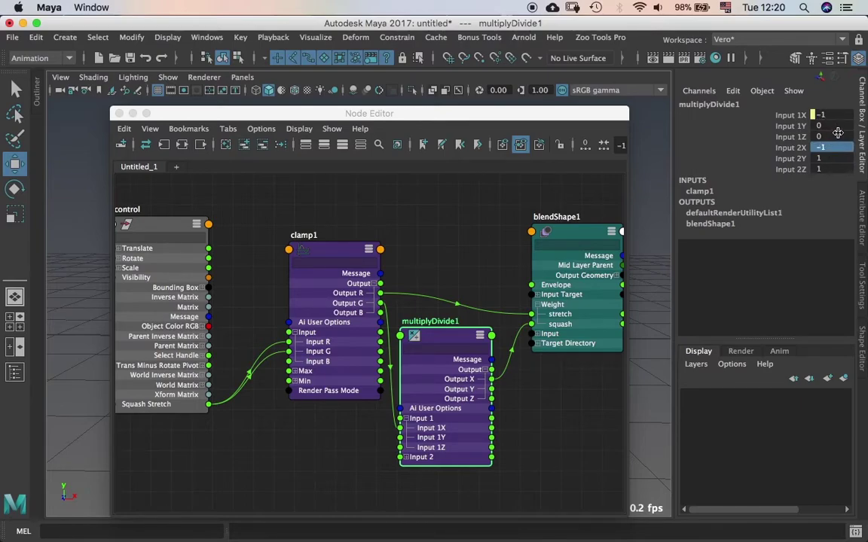
left_click(823, 115)
type("-1")
key("Return")
- Scrub the ring's Squash Stretch to confirm the sphere stretches and flattens, then close the Node Editor
left_click_drag(391, 115, 418, 337)
left_click(444, 252)
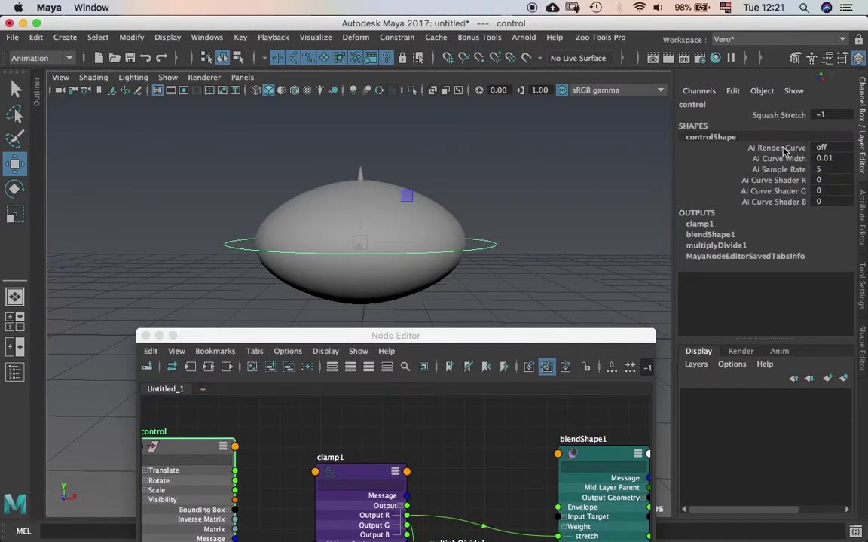
left_click(723, 115)
middle_click_drag(507, 204, 374, 198)
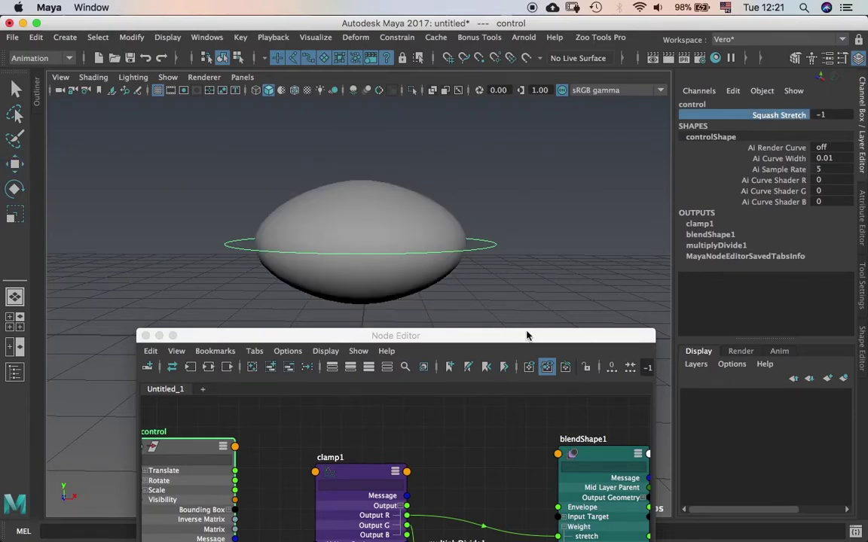
left_click_drag(527, 335, 546, 304)
left_click(189, 265)
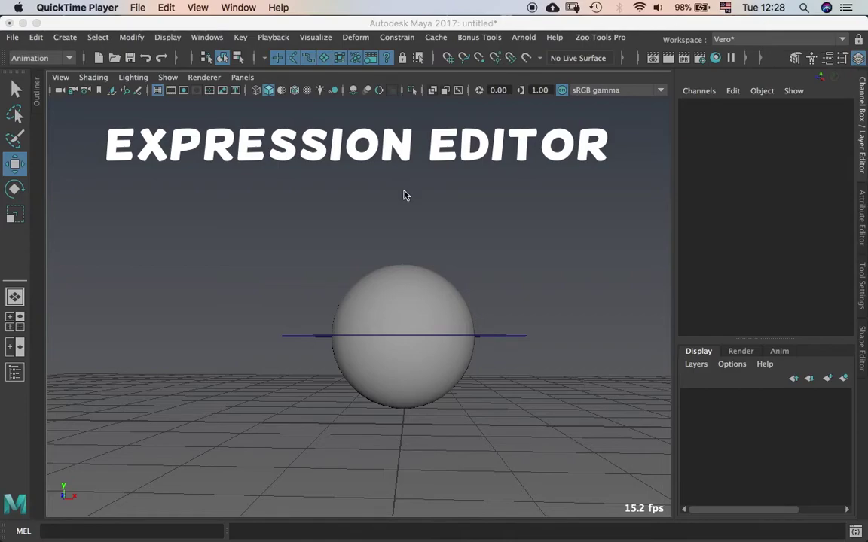
- Bring Maya forward and orbit and pan the view slightly around the sphere in its ring
left_click(478, 200)
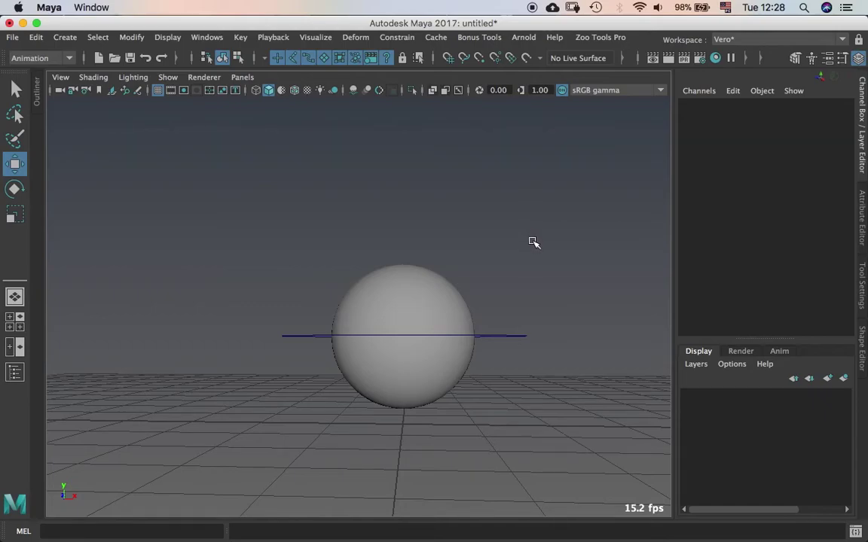
left_click_drag(529, 240, 525, 267, "alt")
middle_click_drag(525, 267, 517, 254, "alt")
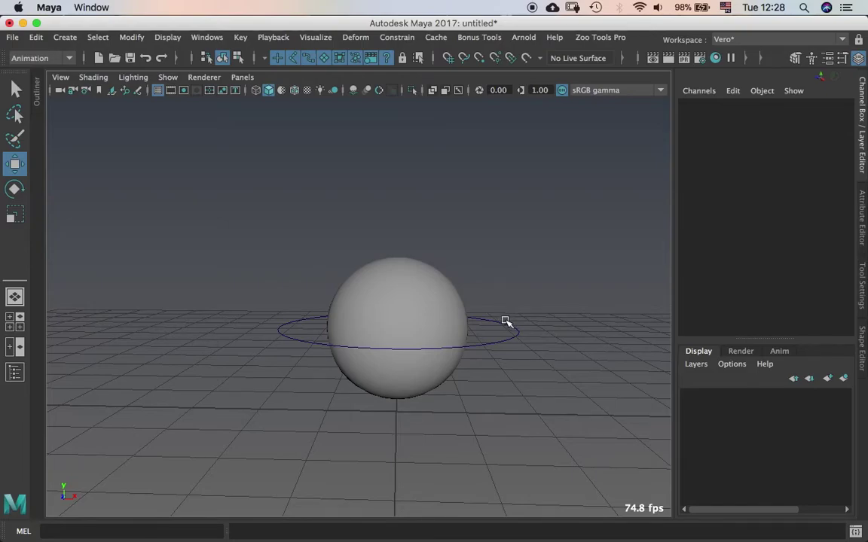
left_click_drag(504, 320, 514, 307, "alt")
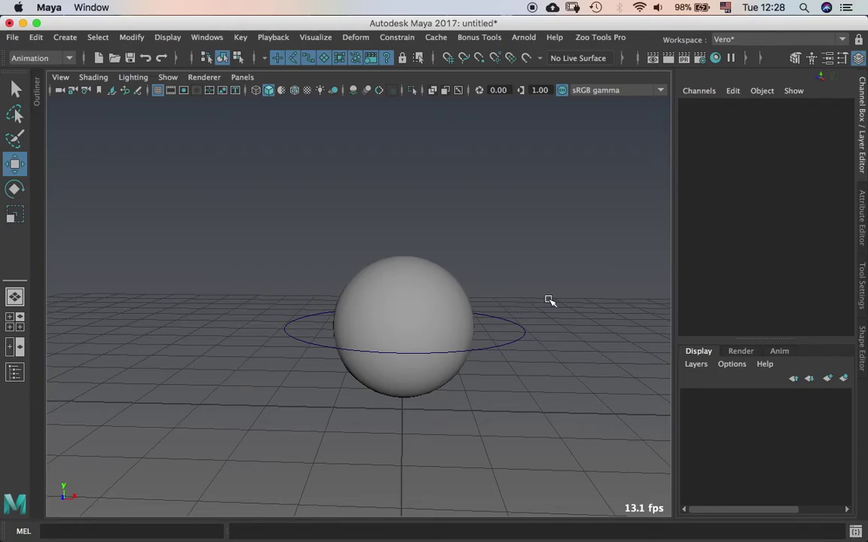
- Open the Expression Editor for the ring controller's Squash Stretch attribute
left_click(506, 321)
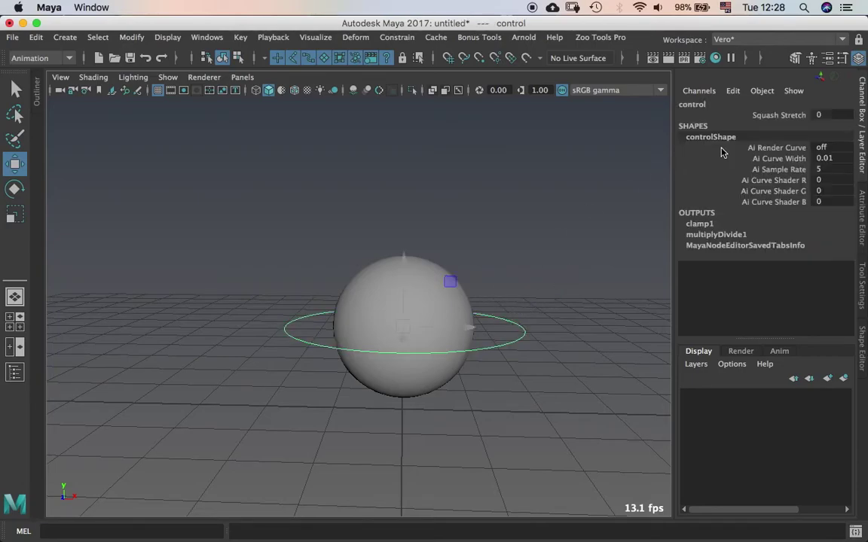
left_click(780, 115)
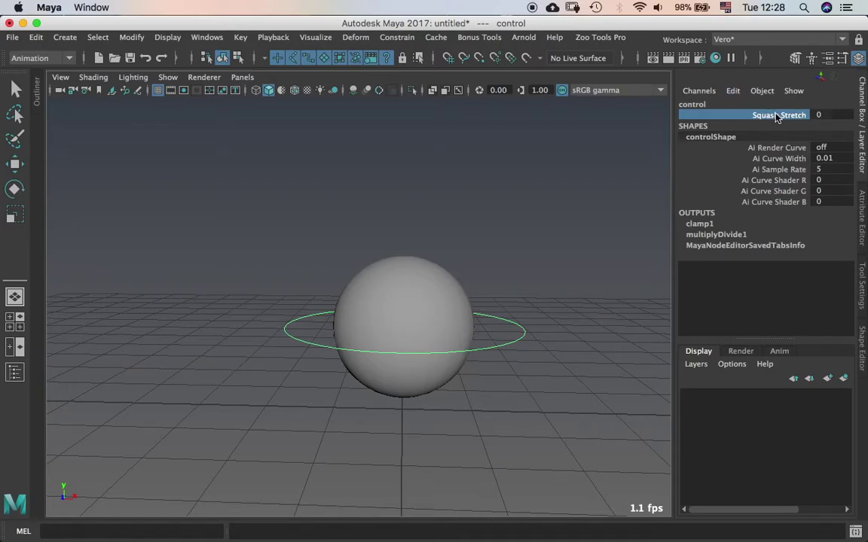
left_click(733, 90)
left_click(754, 105)
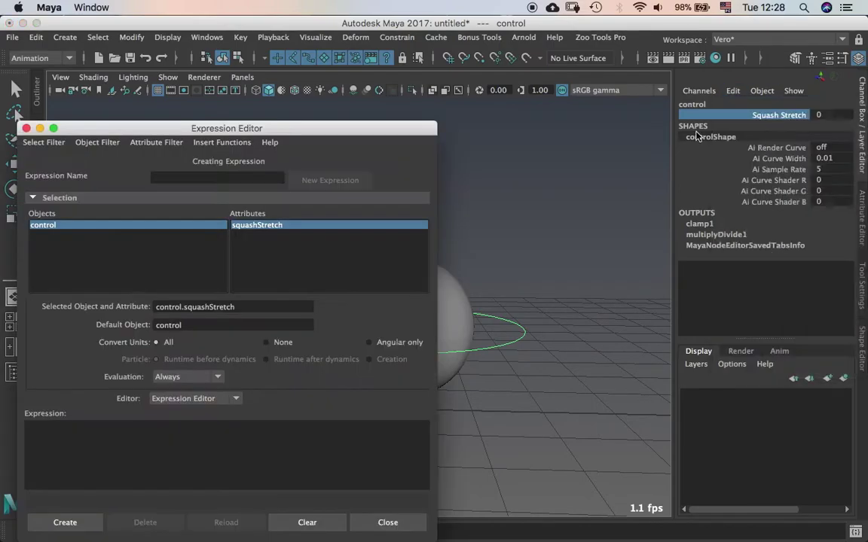
left_click_drag(282, 115, 430, 43)
left_click_drag(500, 53, 498, 54)
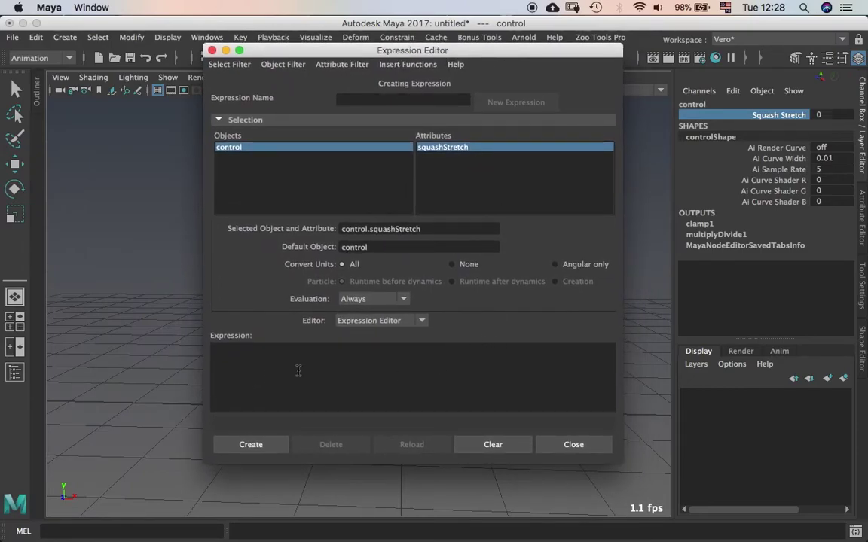
- Enter blendshape1.stretch = clamp(0,1,control.squashStretch); in the expression field
left_click(235, 356)
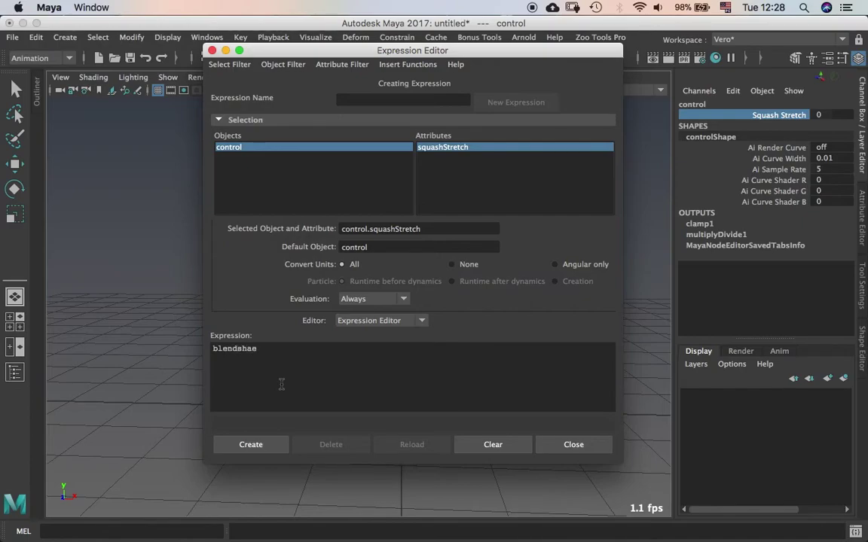
type("pe1.stretch =")
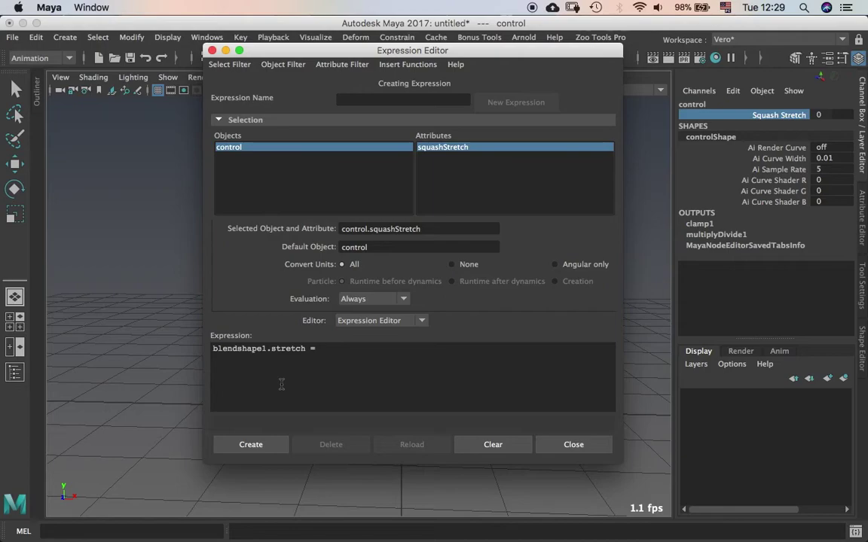
type("p(0,1,")
type("control.)")
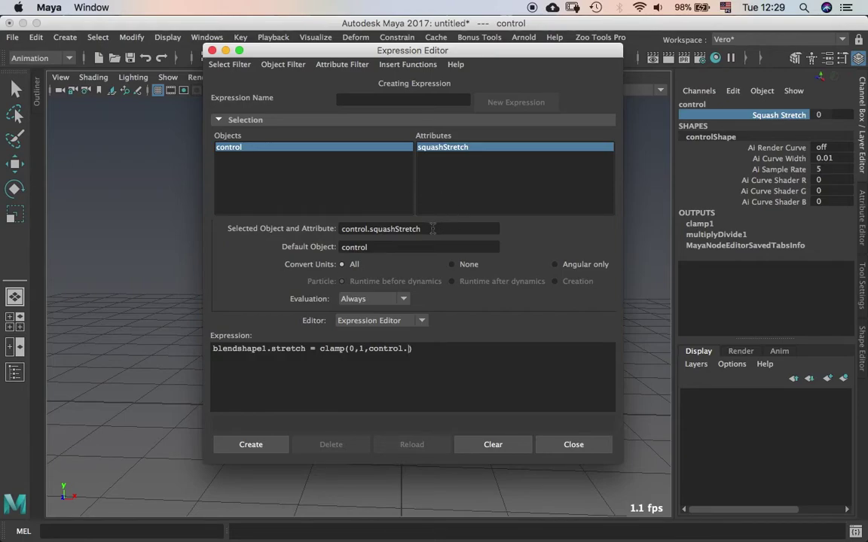
left_click_drag(422, 228, 340, 229)
key("super+c")
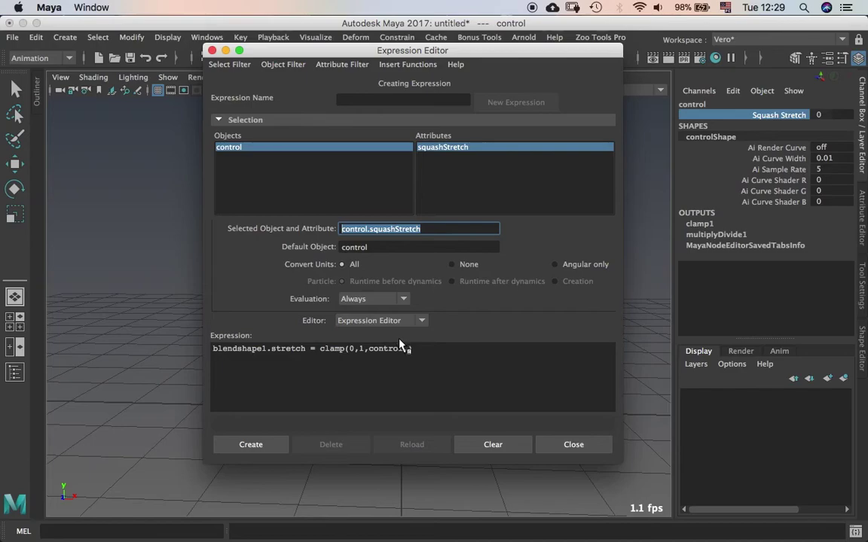
left_click_drag(408, 348, 369, 349)
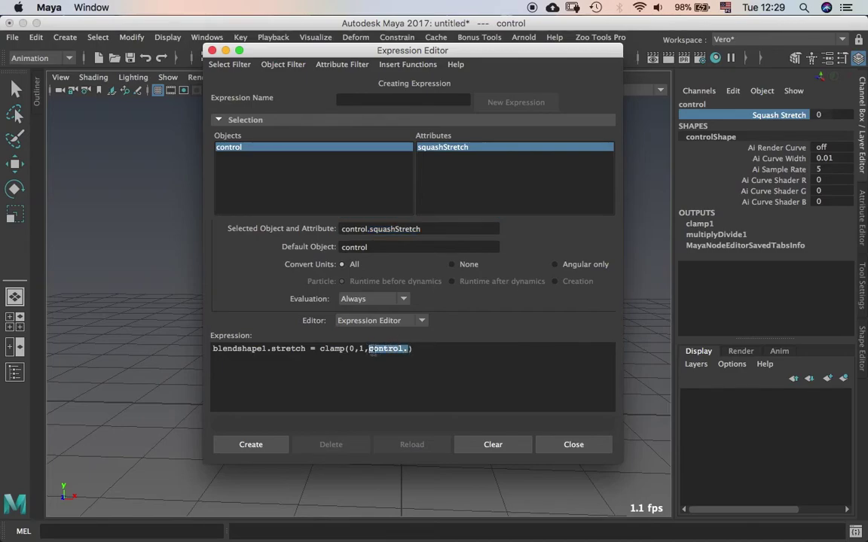
key("super+v")
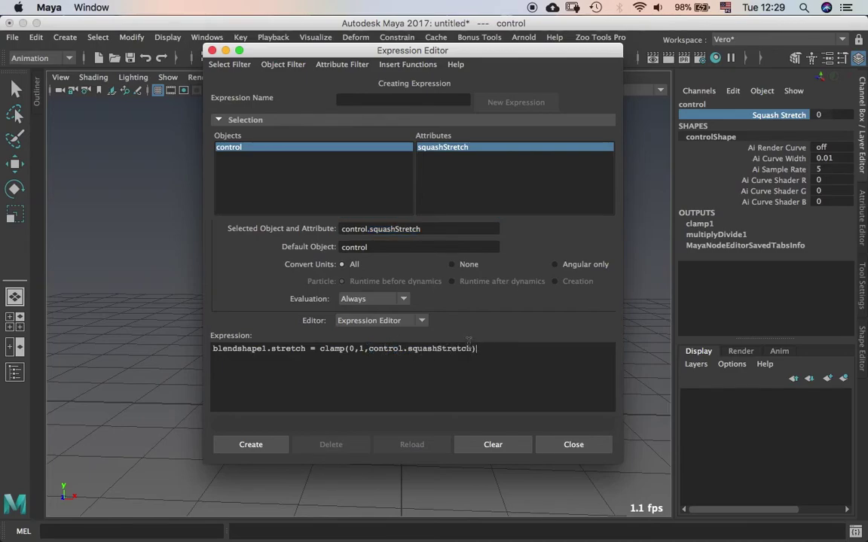
left_click(541, 367)
- Add the line blendshape1.squash = clamp(0,1,-control.squashStretch); and try creating, which reports attribute not found
left_click_drag(482, 349, 207, 356)
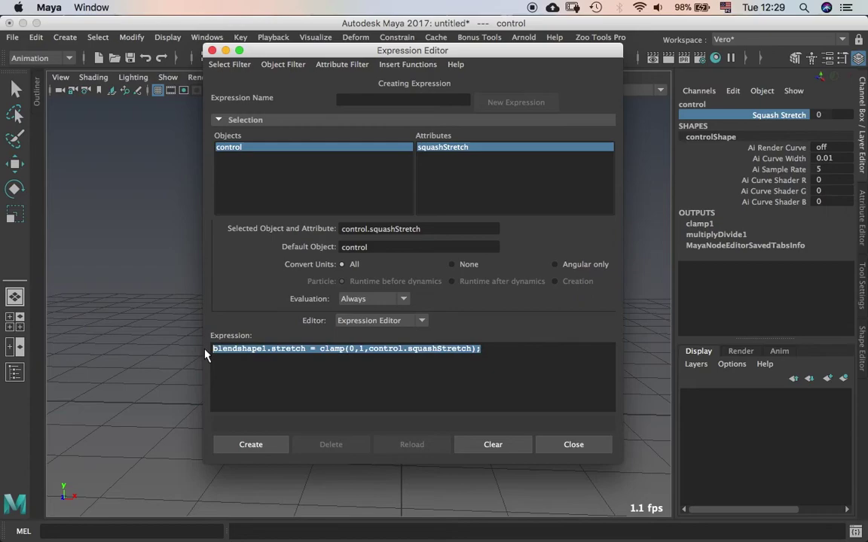
key("super+c")
key("Right")
key("Return")
key("super+v")
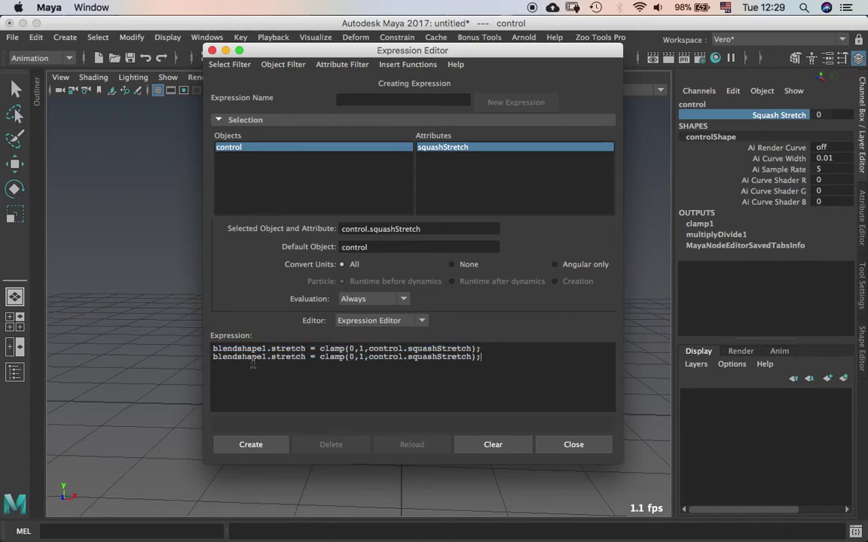
double_click(277, 357)
type("quash")
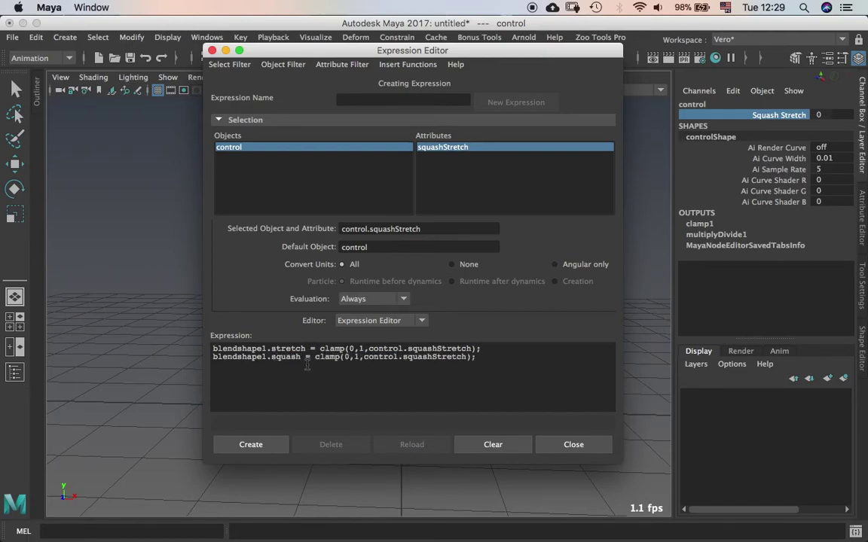
left_click(365, 357)
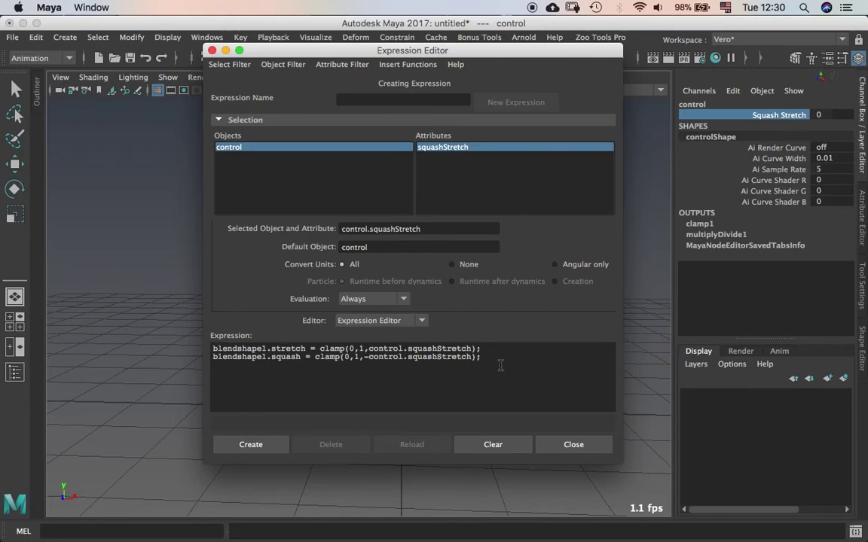
left_click(269, 449)
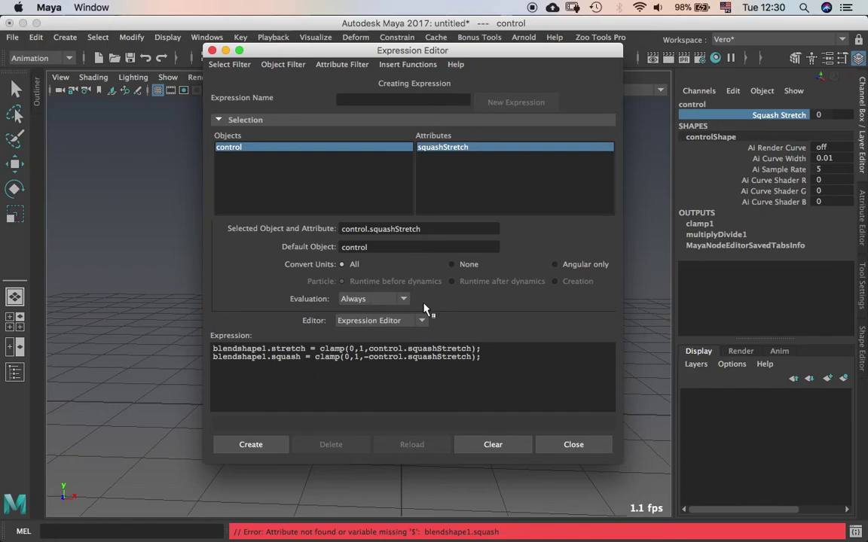
- With pSphere1 selected, paste both clamp lines using blendShape1, create expression1 and close the editor
left_click_drag(482, 357, 185, 301)
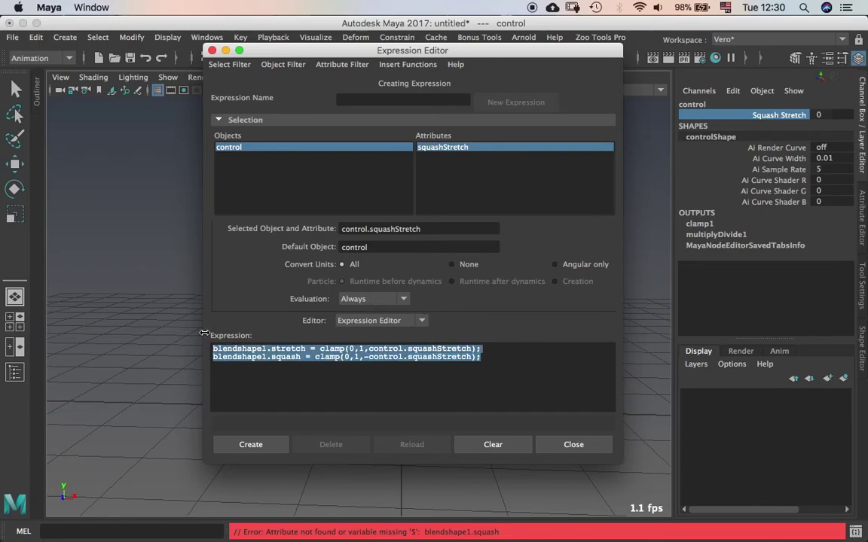
left_click_drag(380, 50, 171, 108)
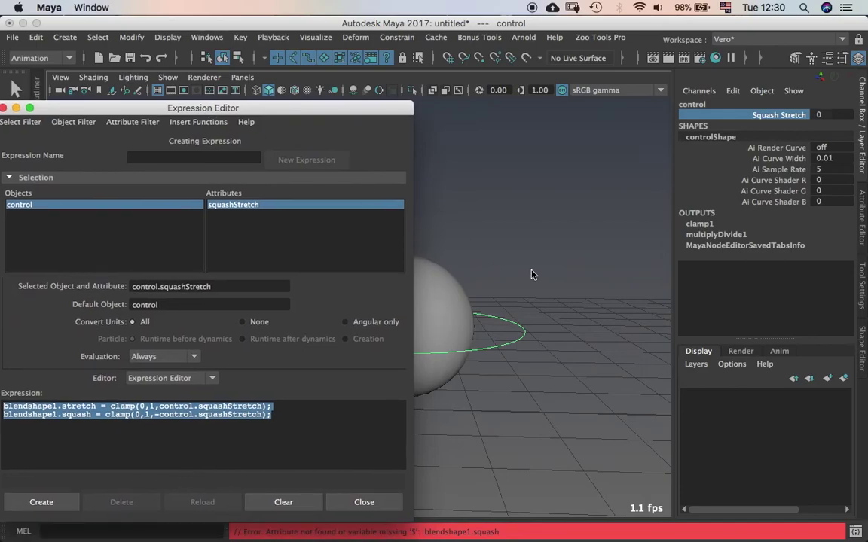
left_click(450, 302)
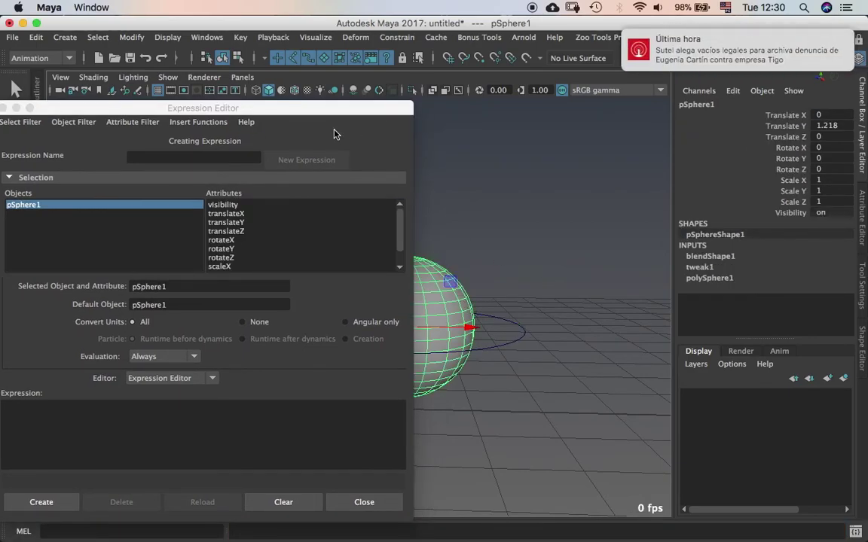
left_click_drag(322, 110, 569, 53)
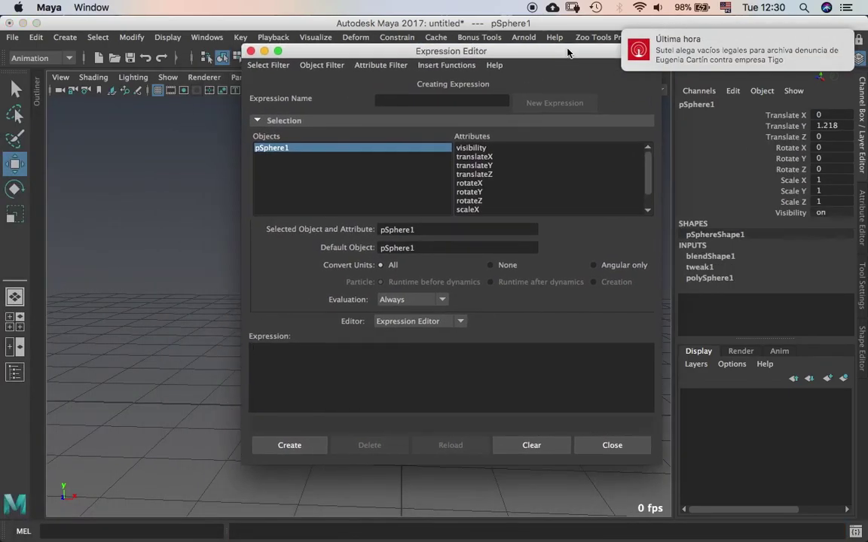
left_click(328, 381)
key("super+v")
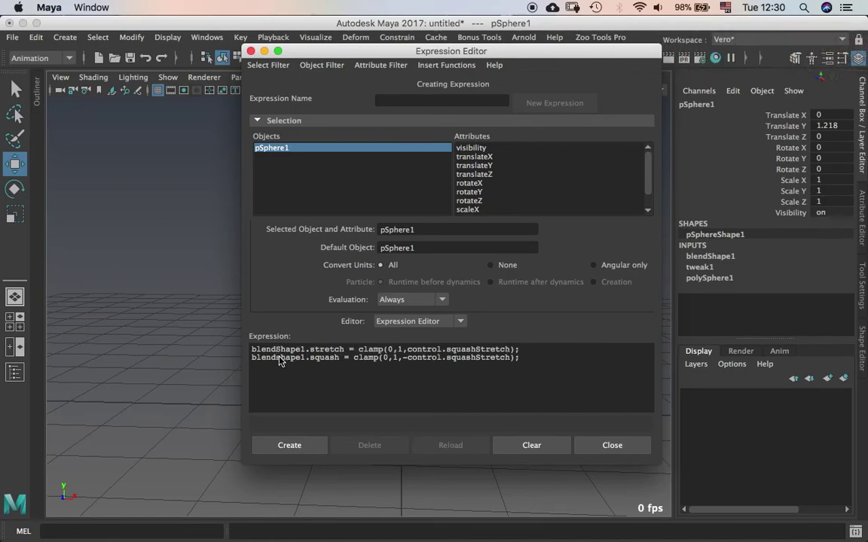
left_click(300, 446)
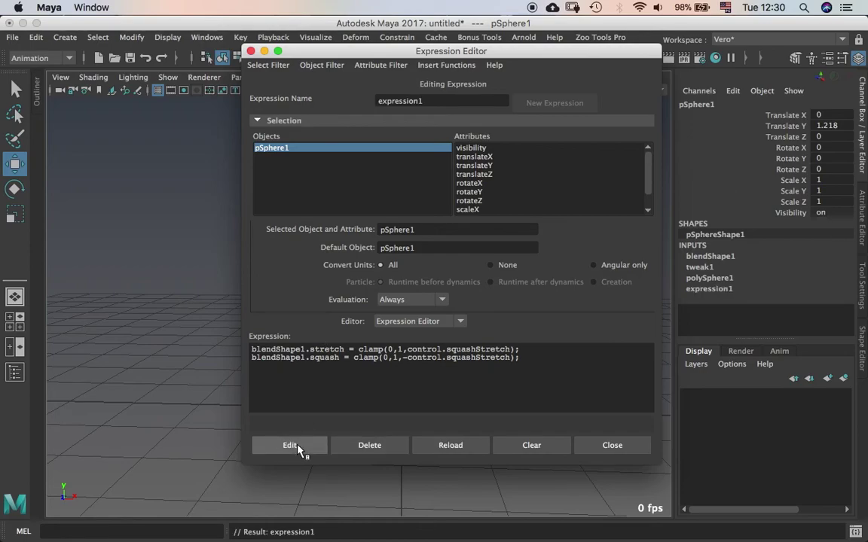
left_click(602, 443)
- Check blendShape1's weights on the sphere, then scrub the ring's Squash Stretch to -1
left_click(536, 320)
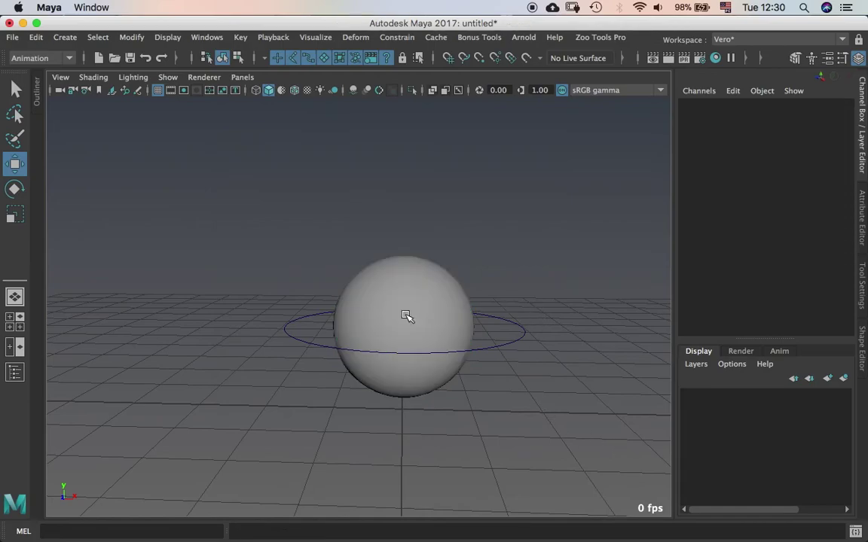
left_click(406, 316)
left_click(710, 256)
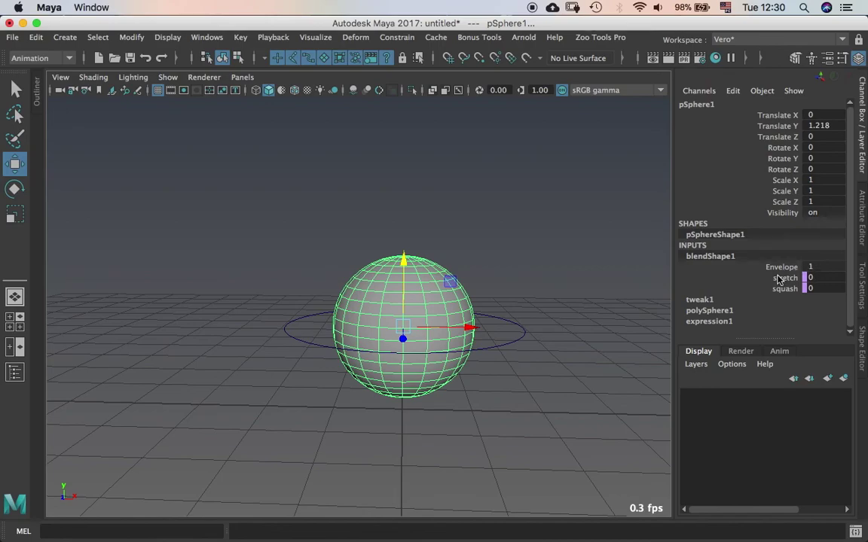
left_click(524, 336)
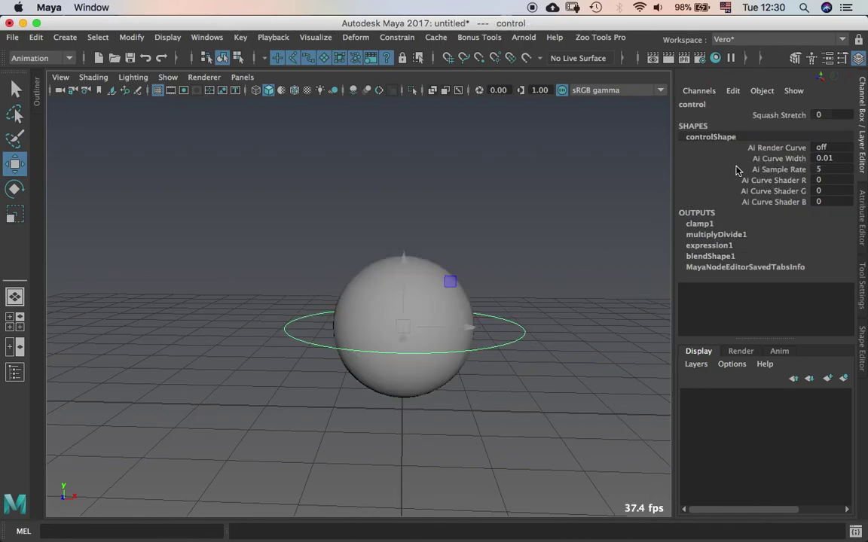
left_click(783, 116)
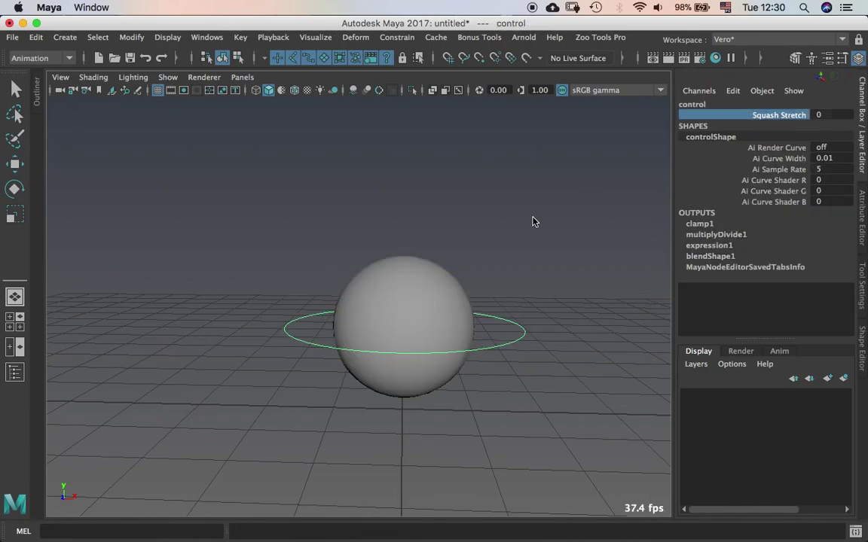
middle_click_drag(533, 218, 241, 187)
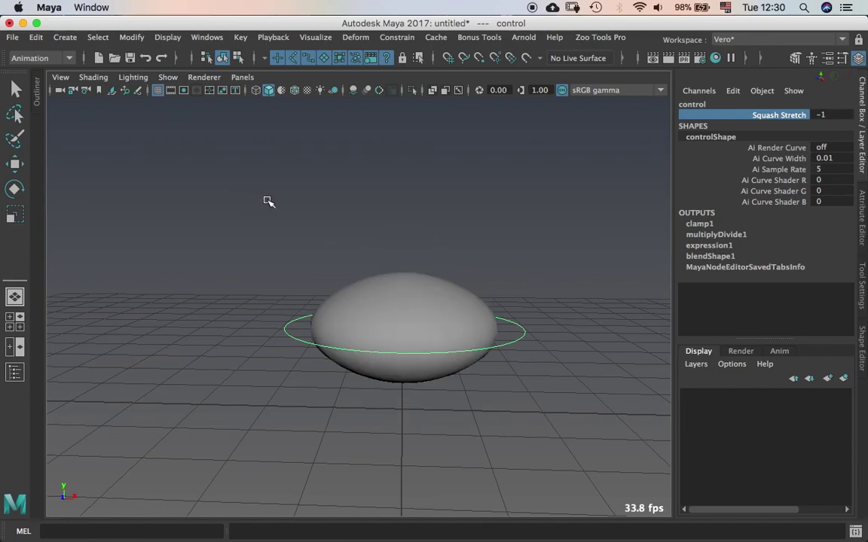